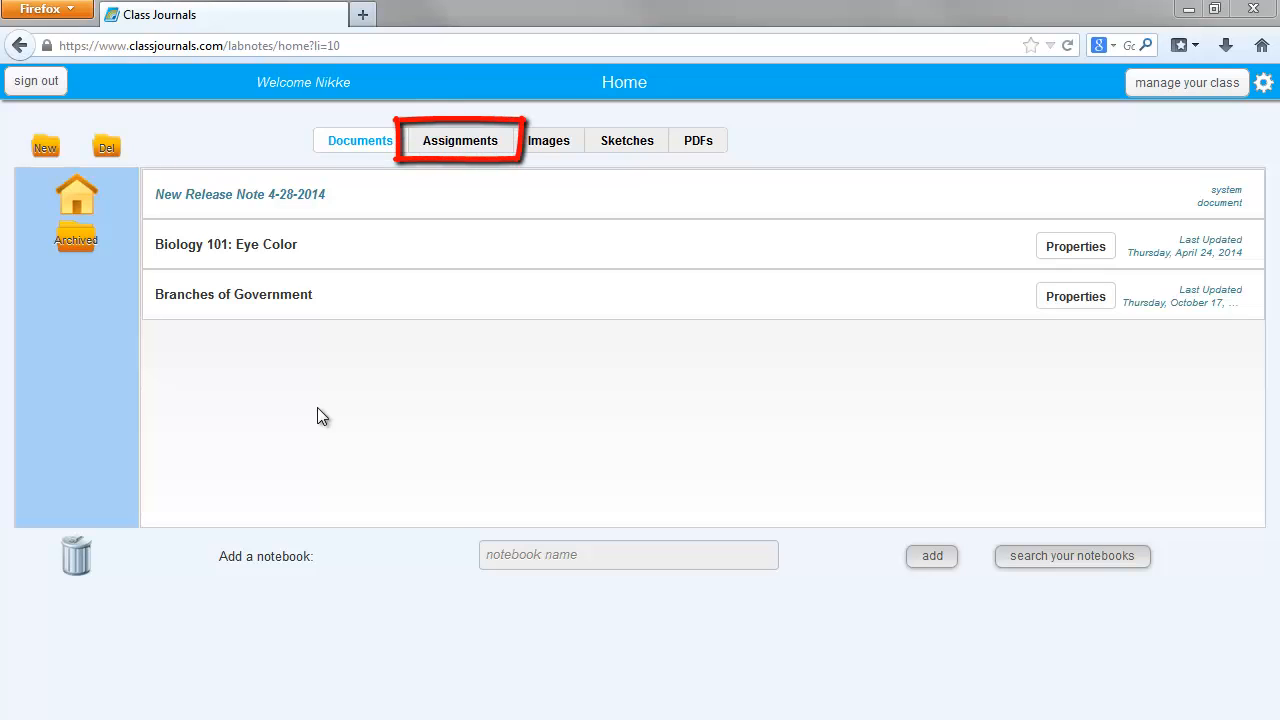
- Start a new Worksheet assignment whose content is copied from the "Biology 101: Eye Color" document
left_click(455, 141)
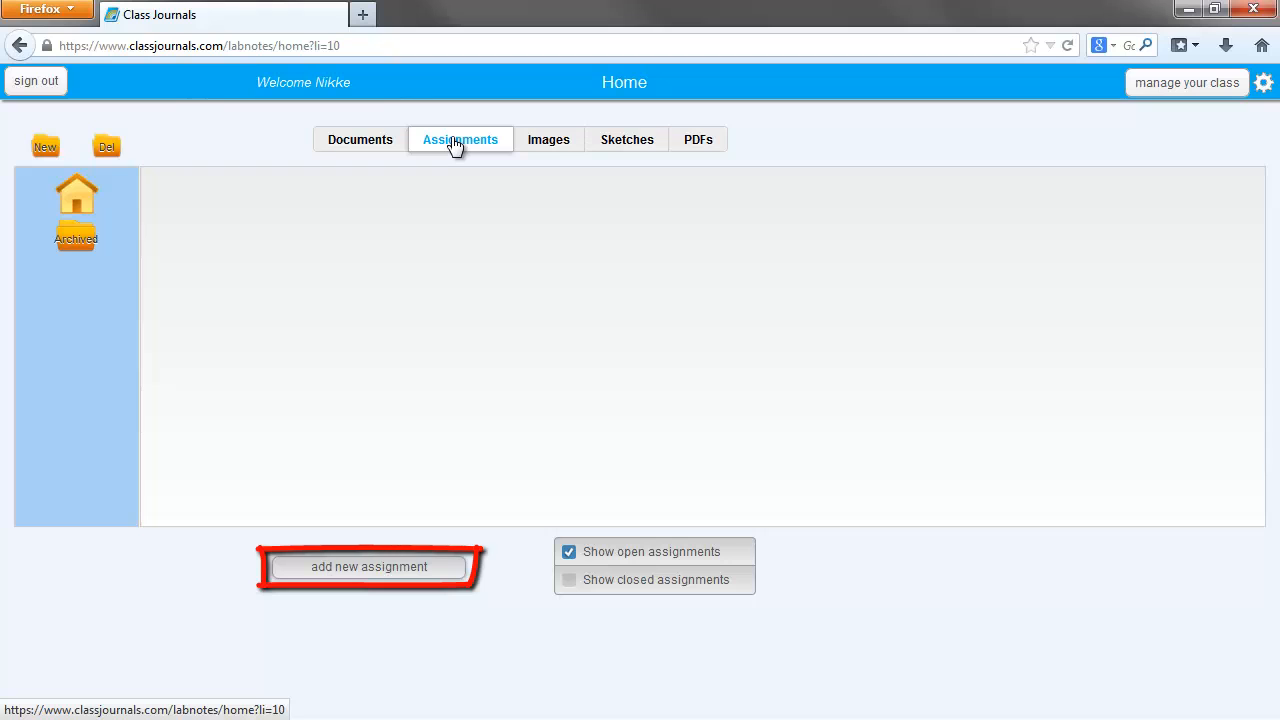
left_click(360, 568)
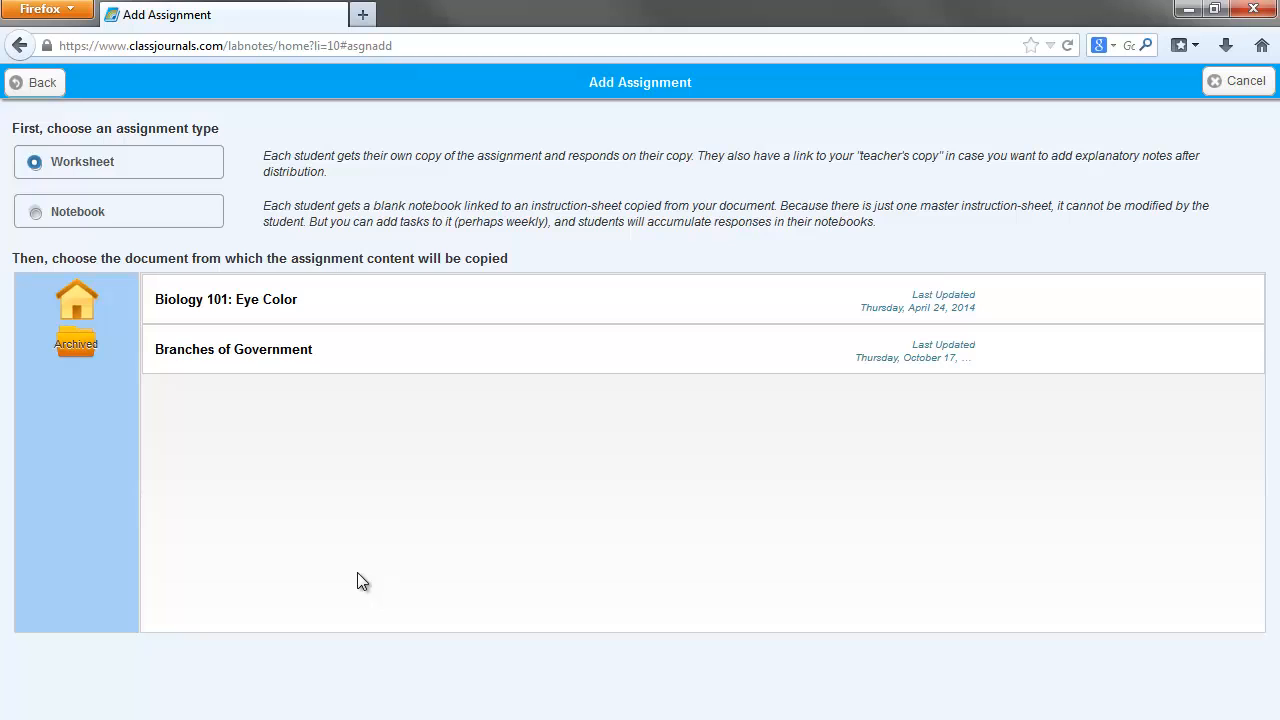
left_click(506, 298)
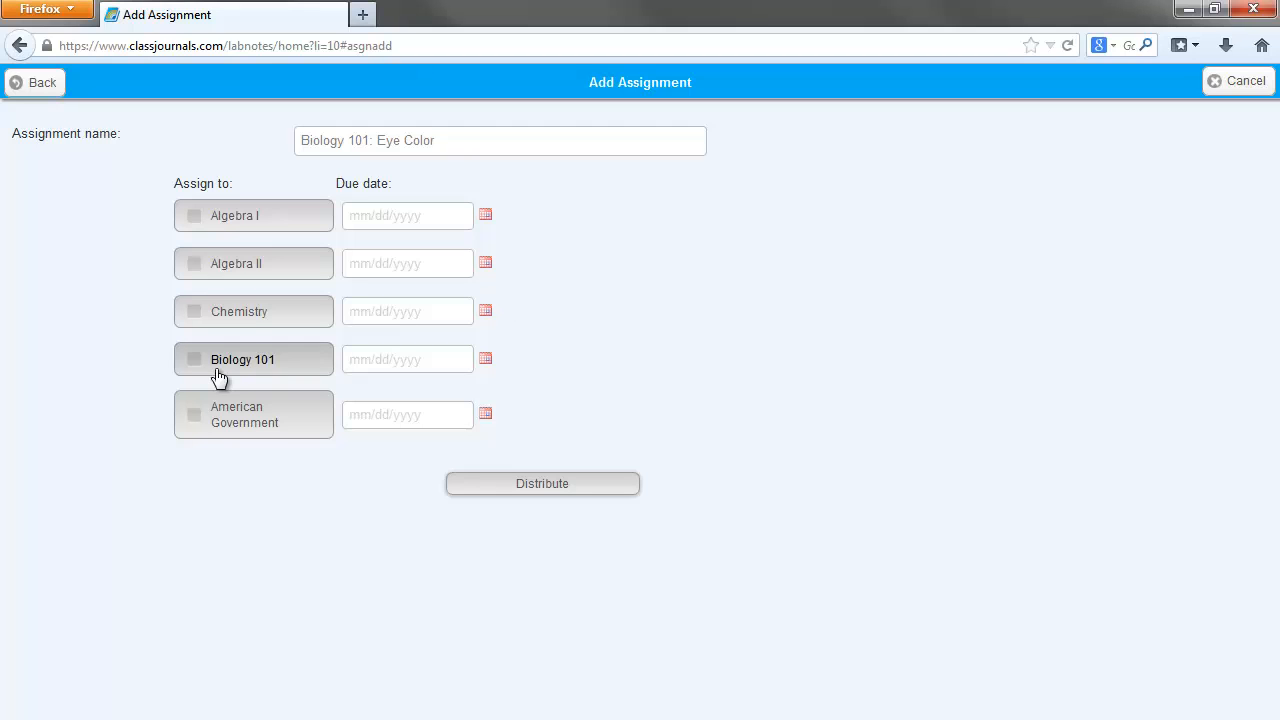
- Assign the worksheet to the Biology 101 class with due date 05/23/2014, distribute it, and return to the home page
left_click(276, 364)
left_click(488, 360)
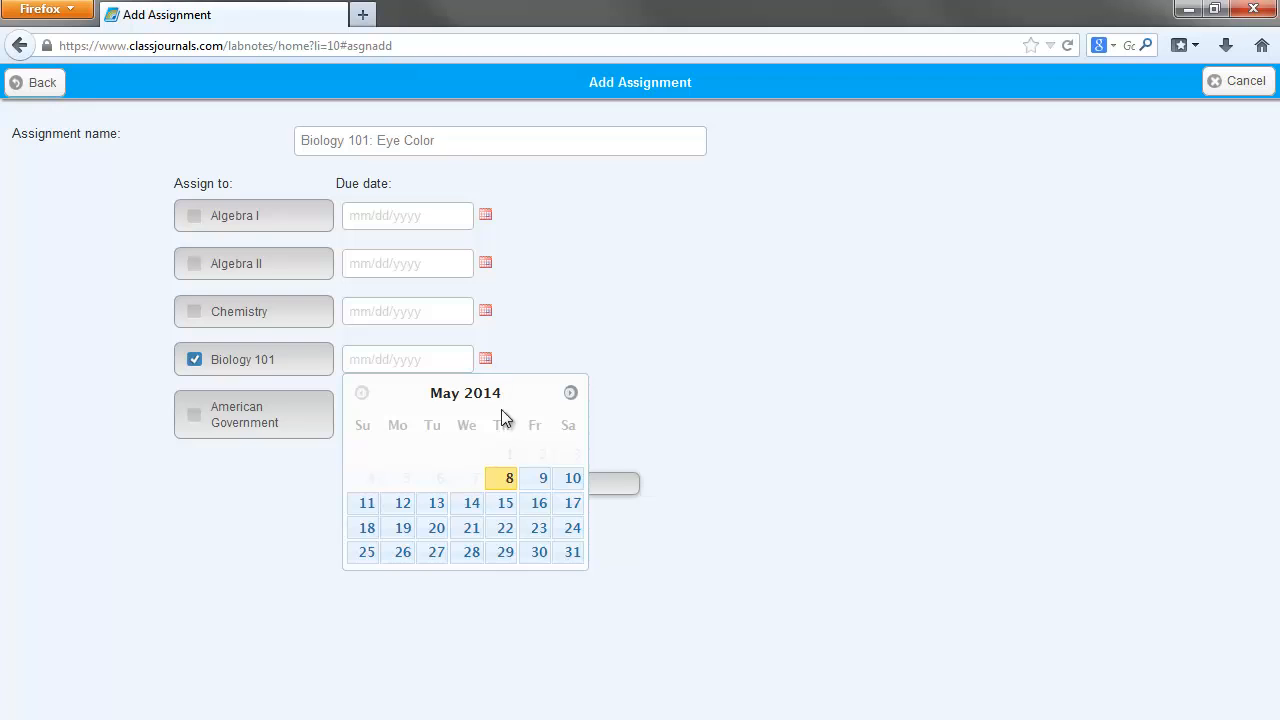
left_click(538, 530)
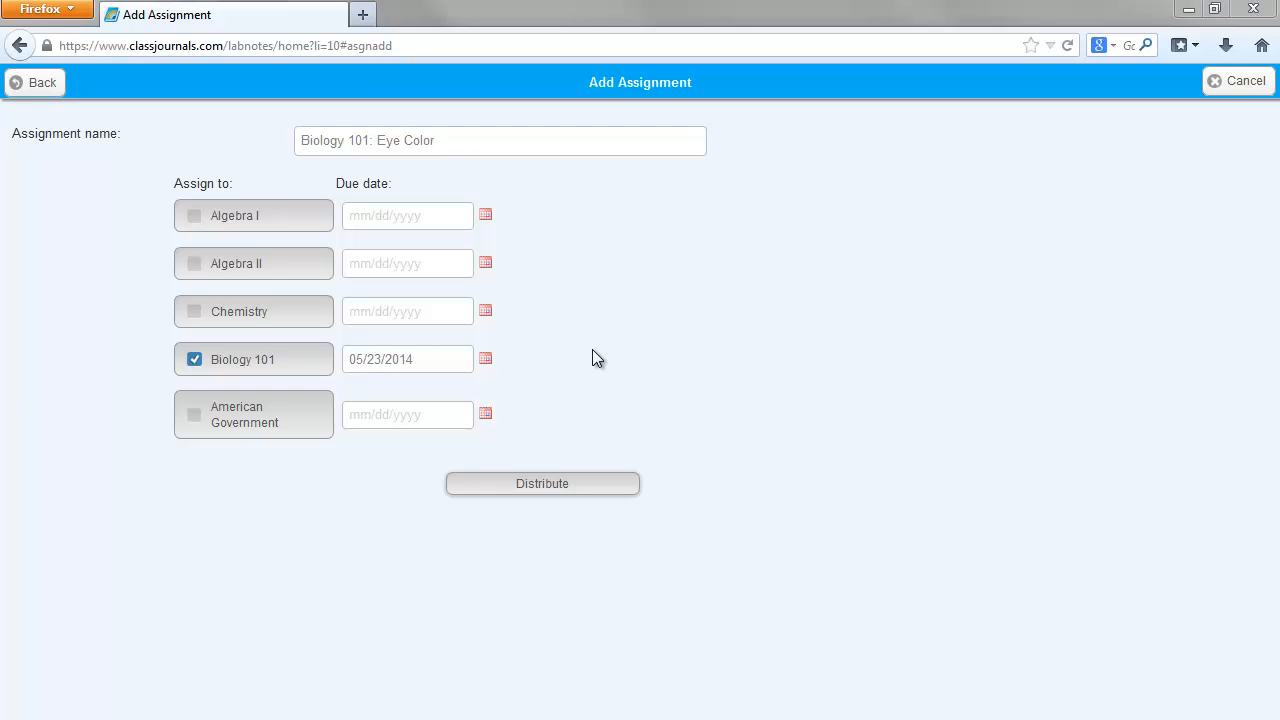
left_click(545, 484)
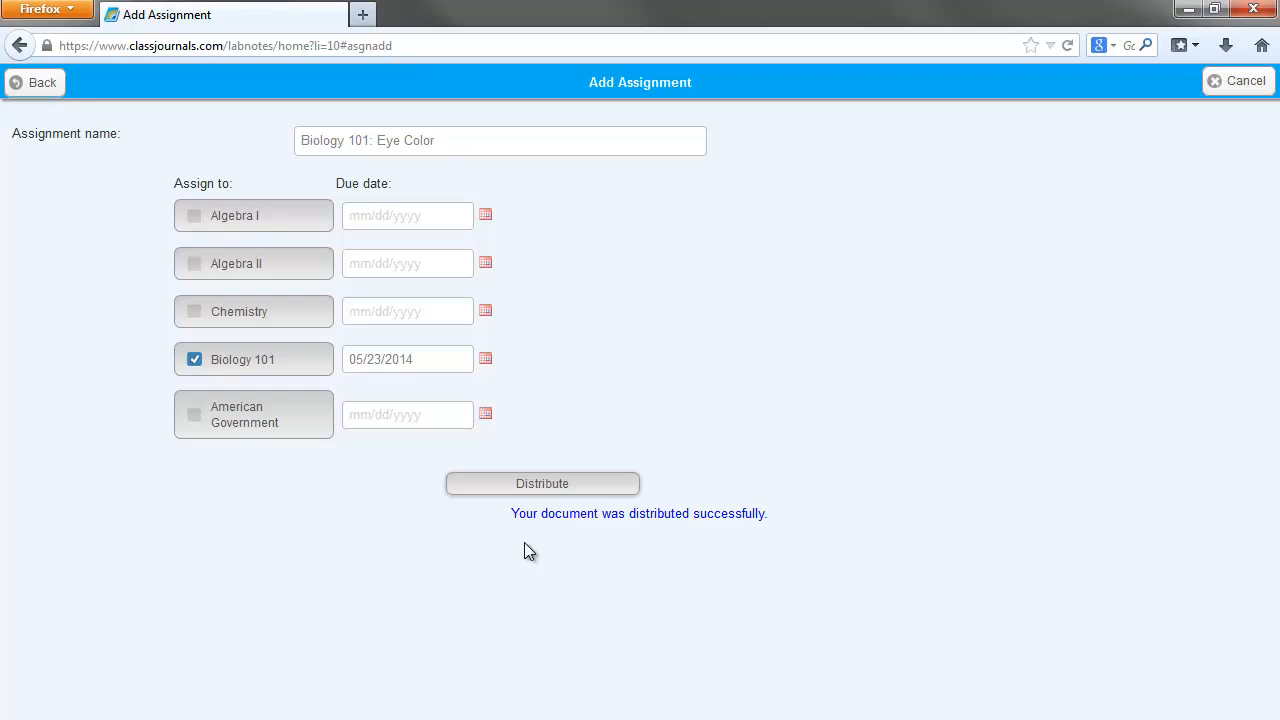
left_click(40, 84)
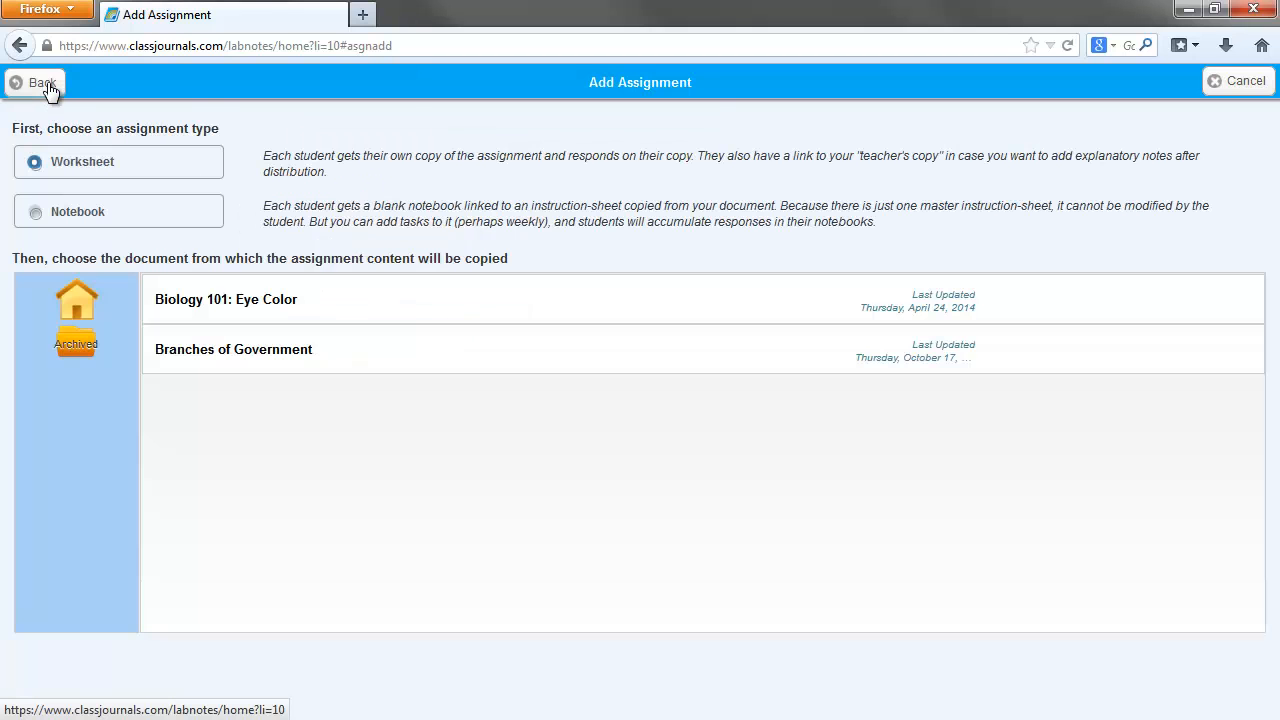
left_click(40, 84)
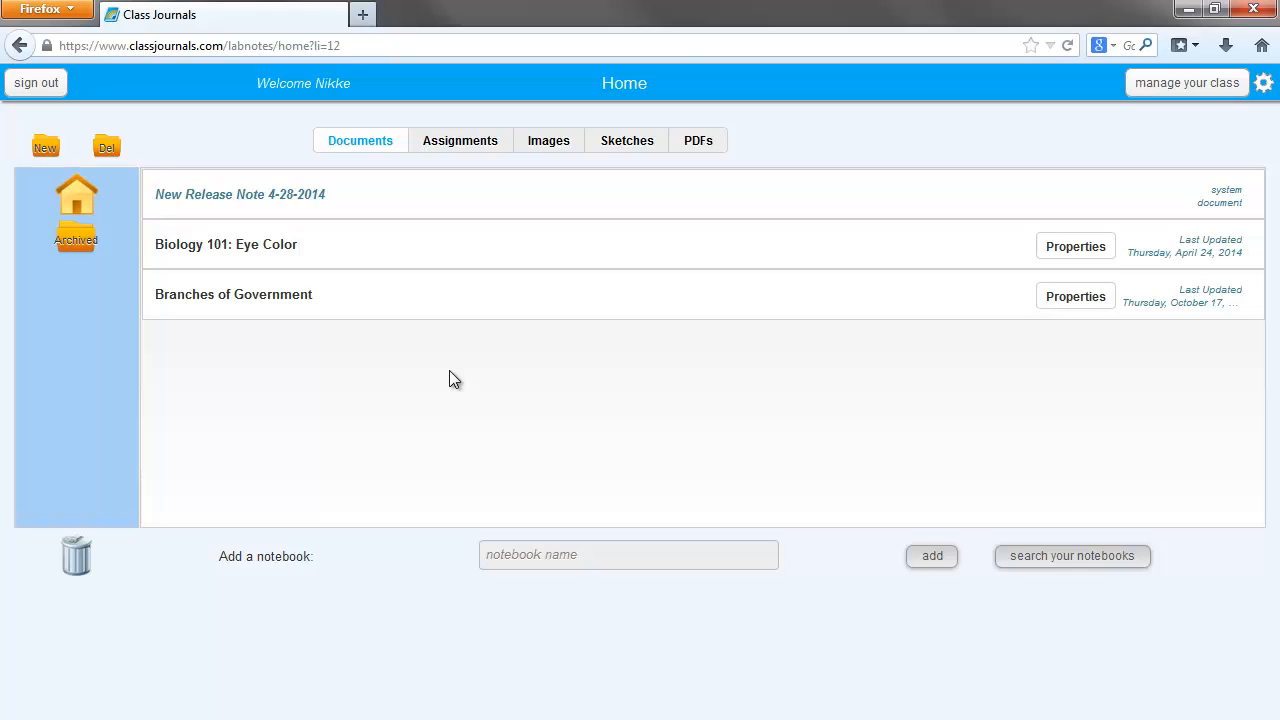
- Open the student copy of the "Biology 101: Eye Color" assignment that has been submitted
left_click(462, 146)
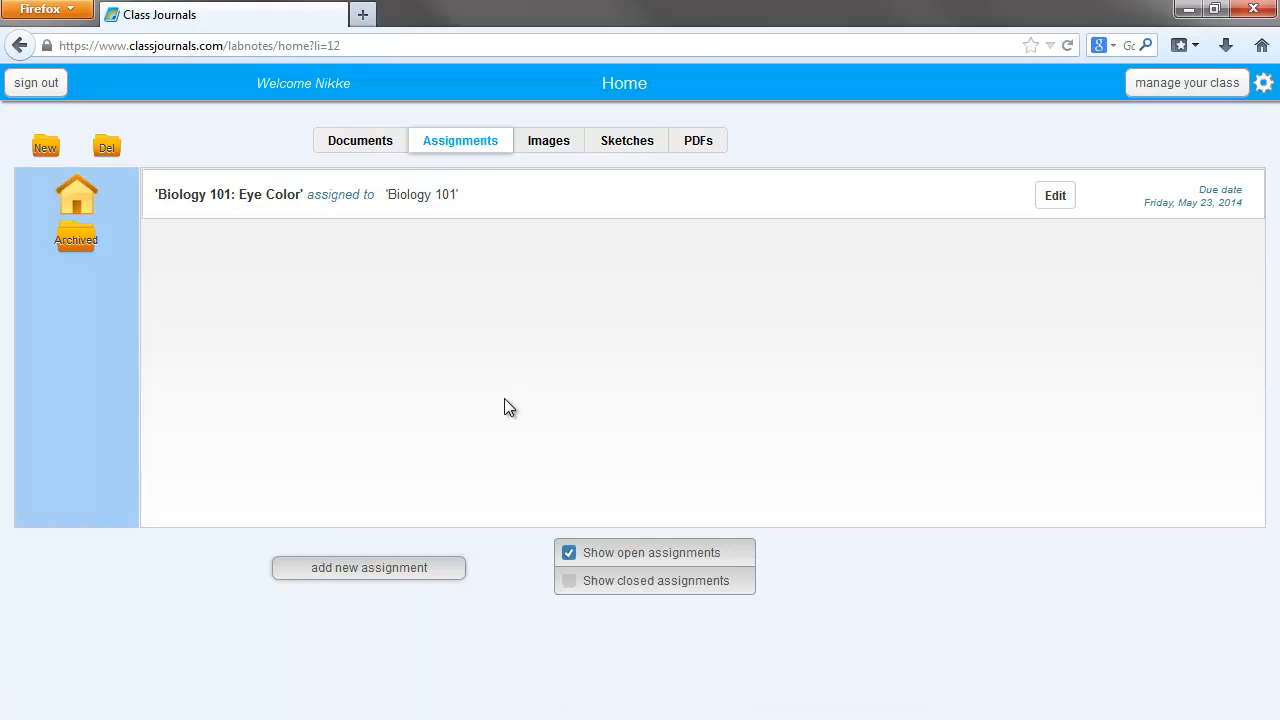
left_click(530, 206)
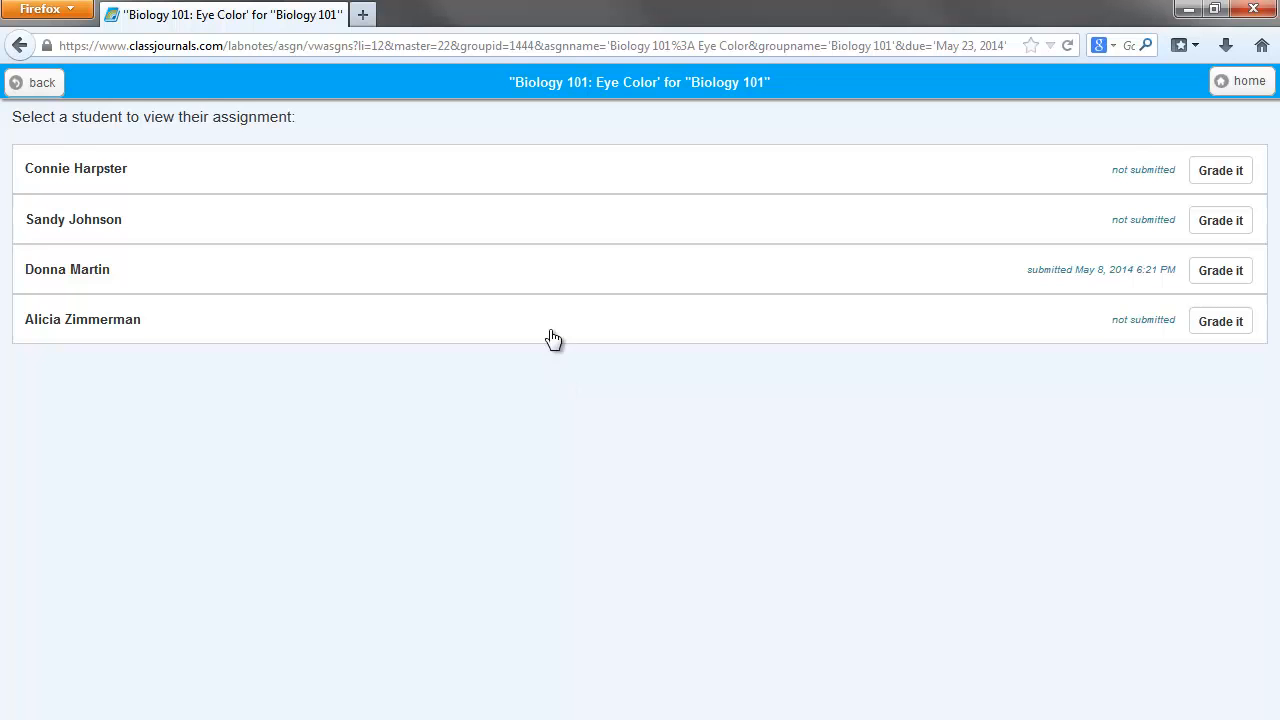
left_click(549, 272)
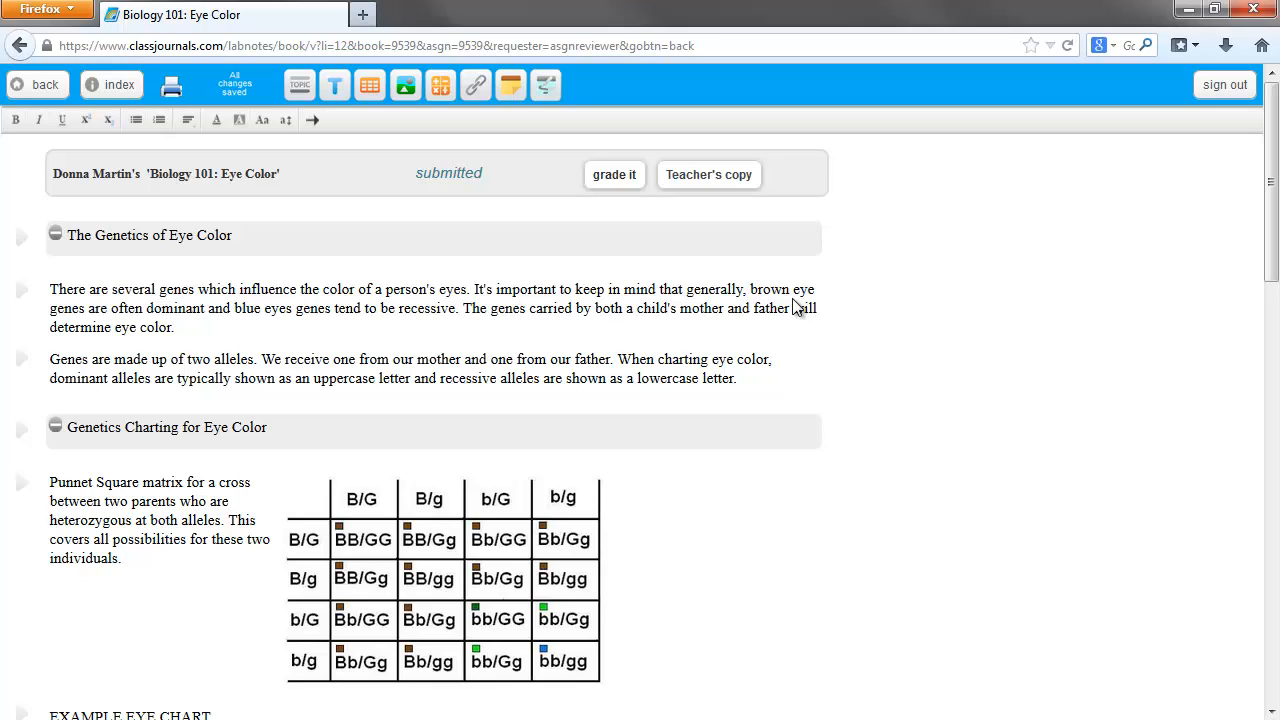
- Attach a sticky note to "The Genetics of Eye Color" asking the student to find a good online site that goes deeper into eye color genetics
left_click(656, 225)
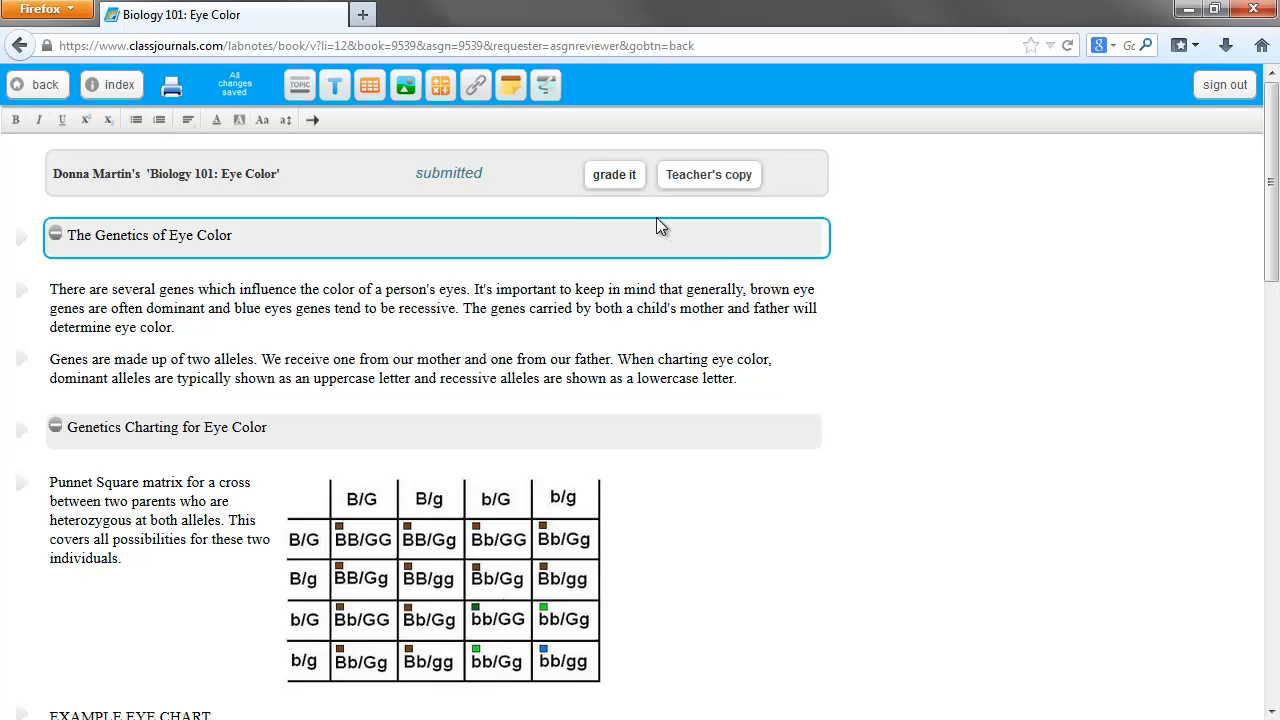
left_click(511, 86)
type("Donna - see if you can find a good online si")
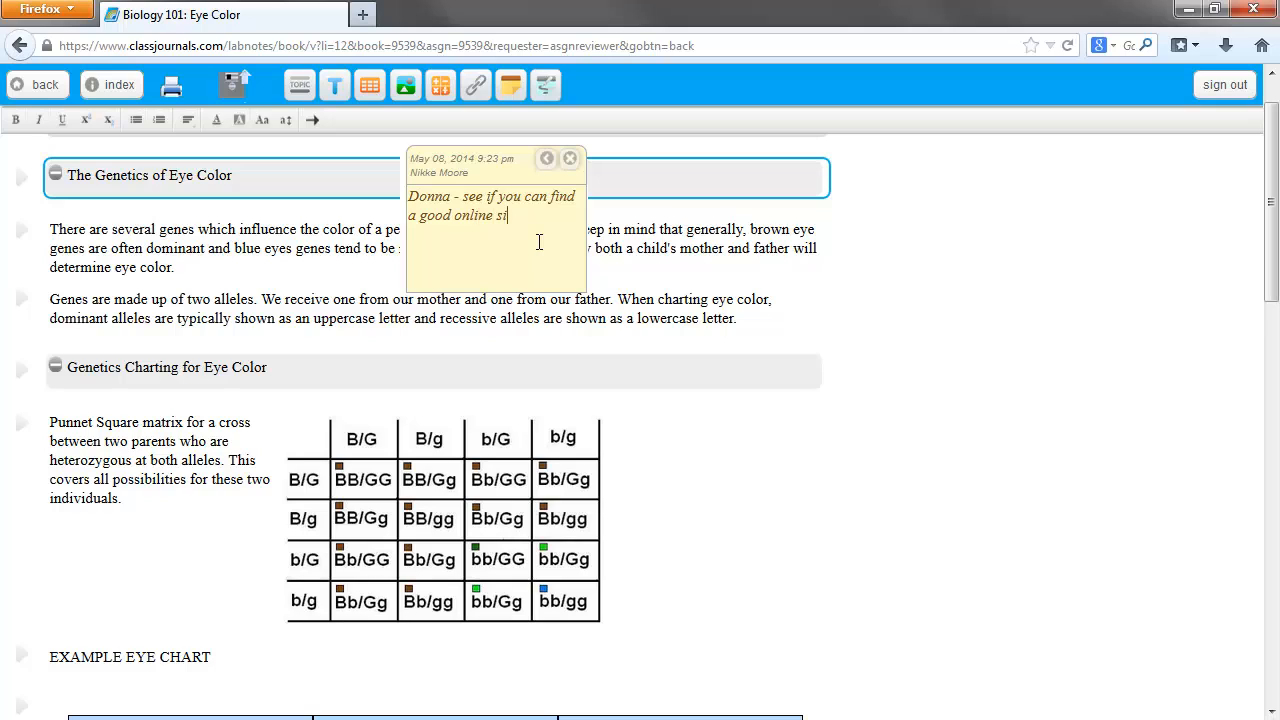
type("te that goes deeper into the genetics of eye color.")
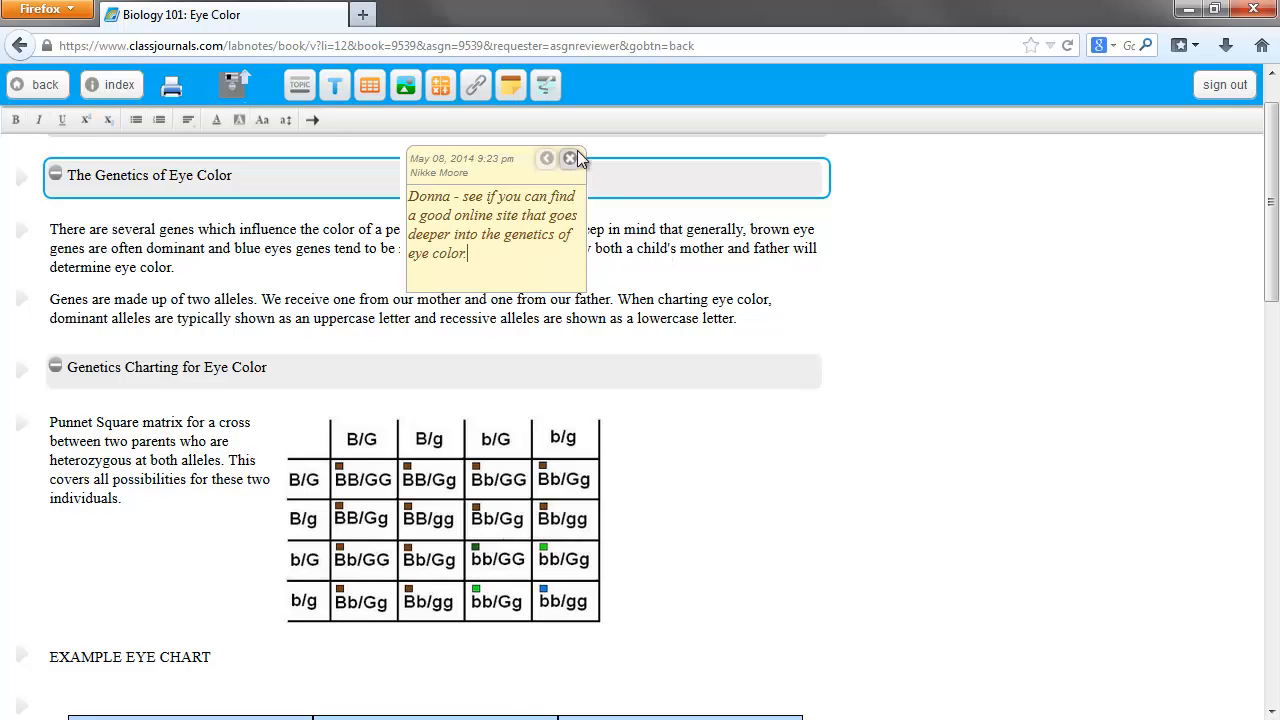
left_click(547, 158)
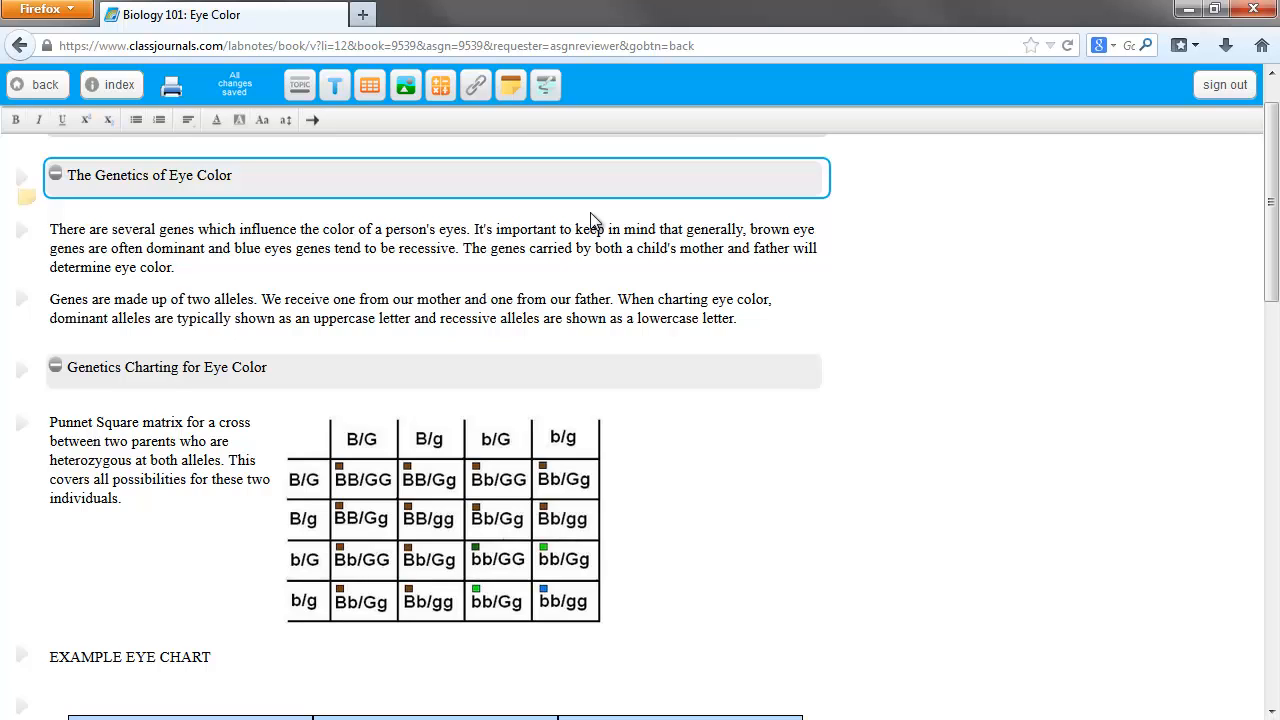
- Add a sketch note to the "Parents Aa mates with AA" table, with a red check beside the last column's AA and a cross over its Aa
scroll(590, 220, "down", 10)
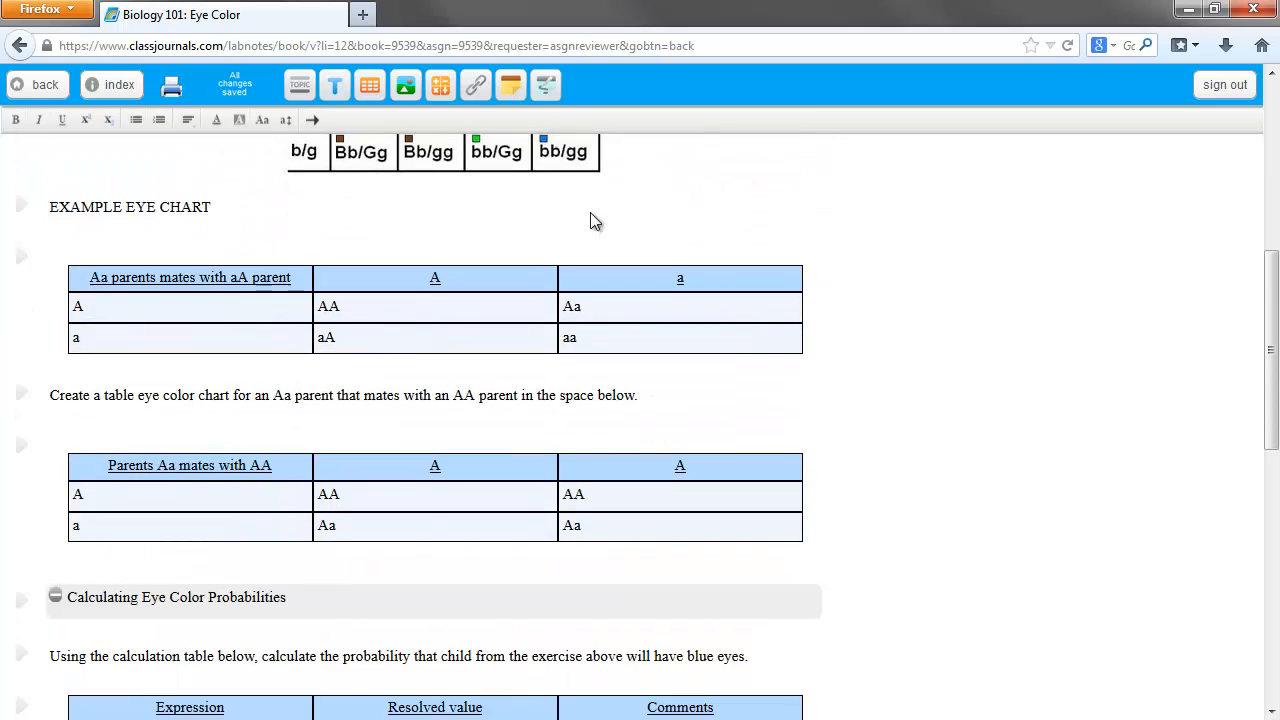
left_click(546, 87)
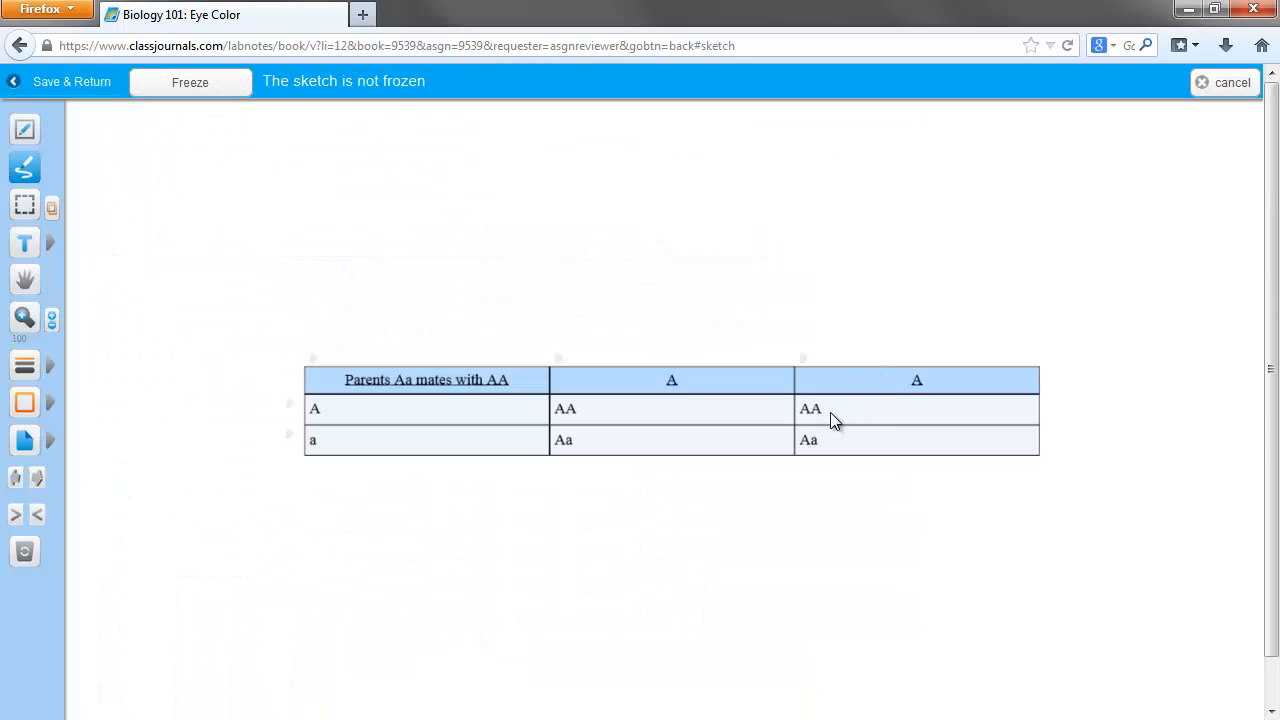
left_click_drag(837, 409, 853, 376)
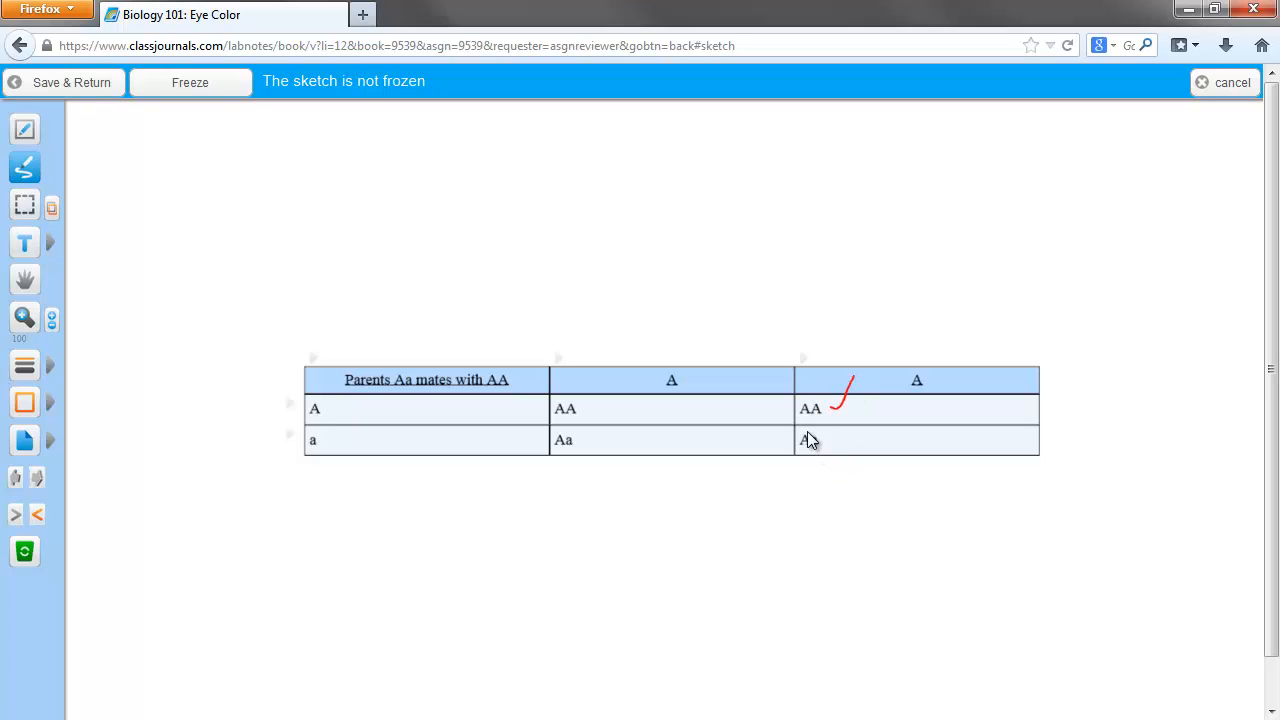
left_click_drag(823, 433, 793, 457)
left_click(63, 86)
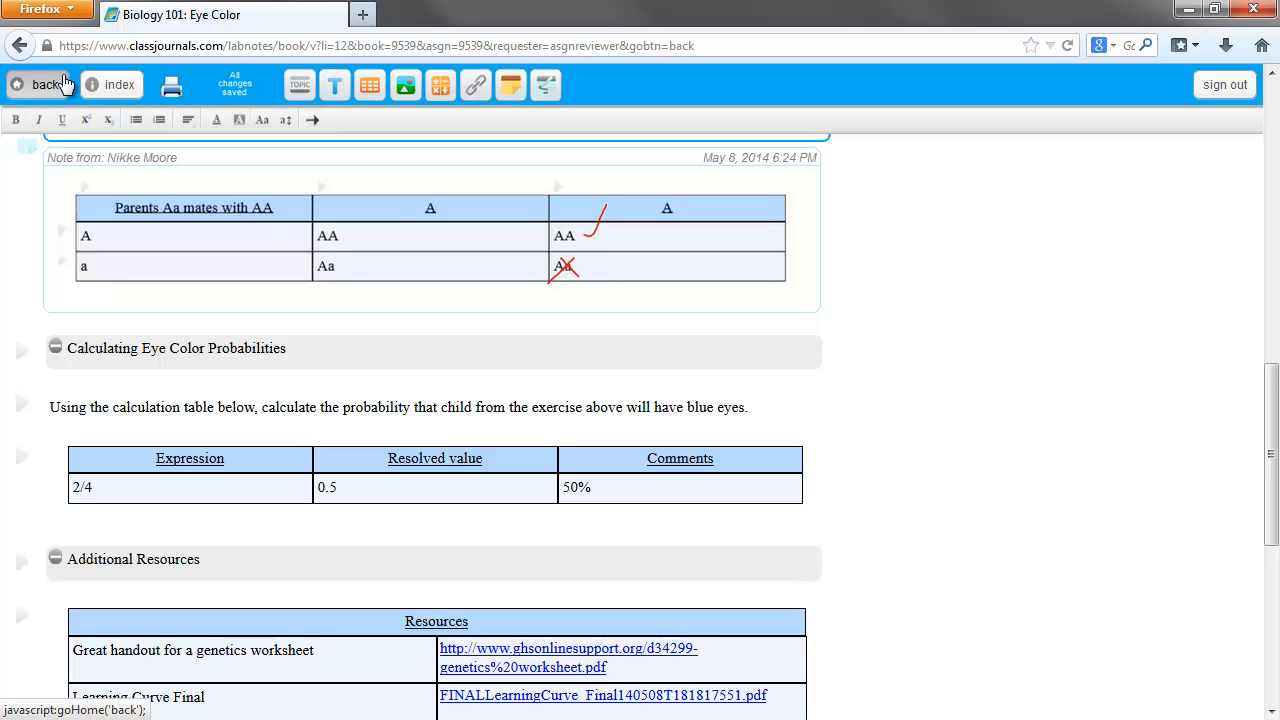
- Grade the submission B with the evaluation "Part of your worksheet was not correct.", save it, and return to the assignments list
scroll(470, 312, "up", 10)
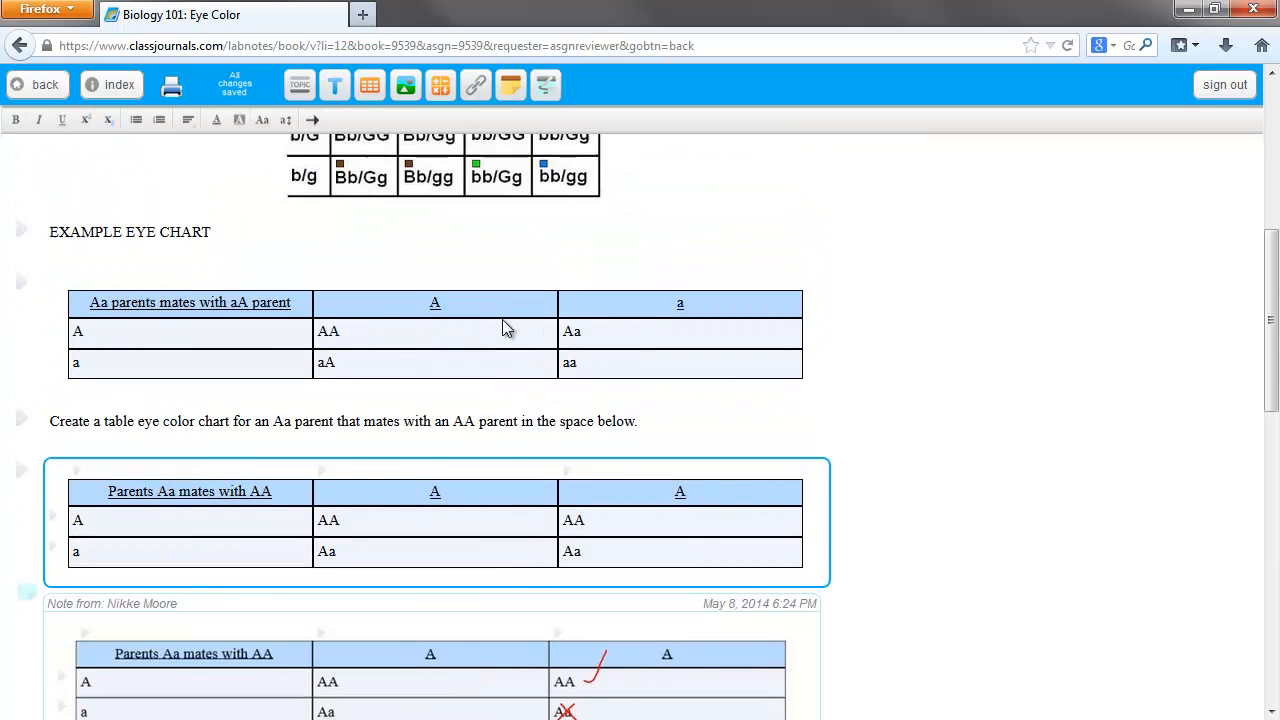
scroll(504, 327, "up", 2)
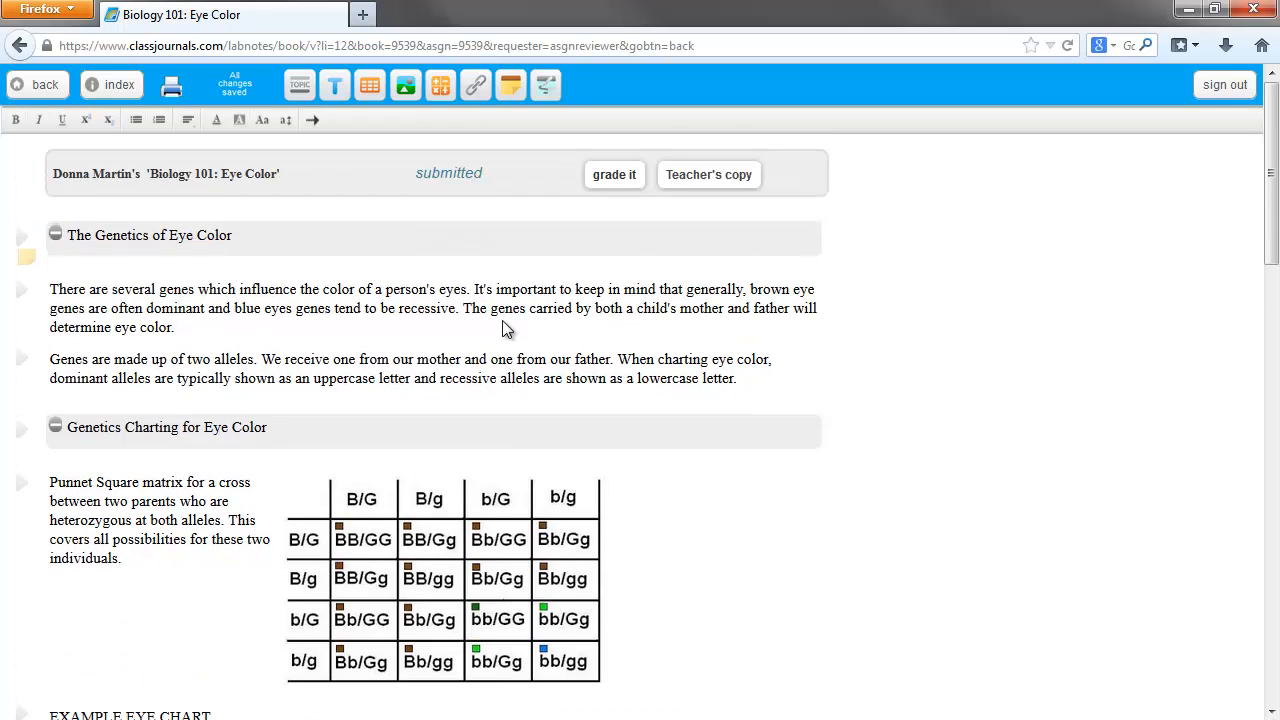
left_click(620, 176)
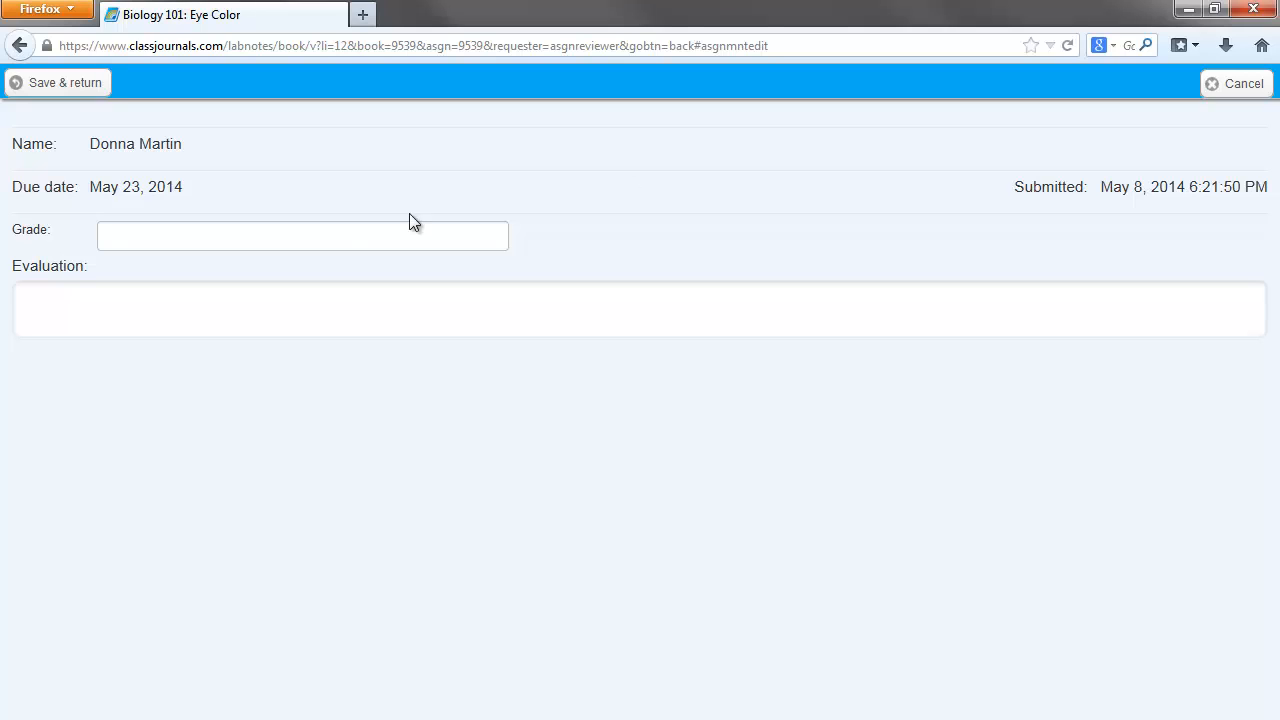
type("B")
left_click(173, 309)
type("Part of your work")
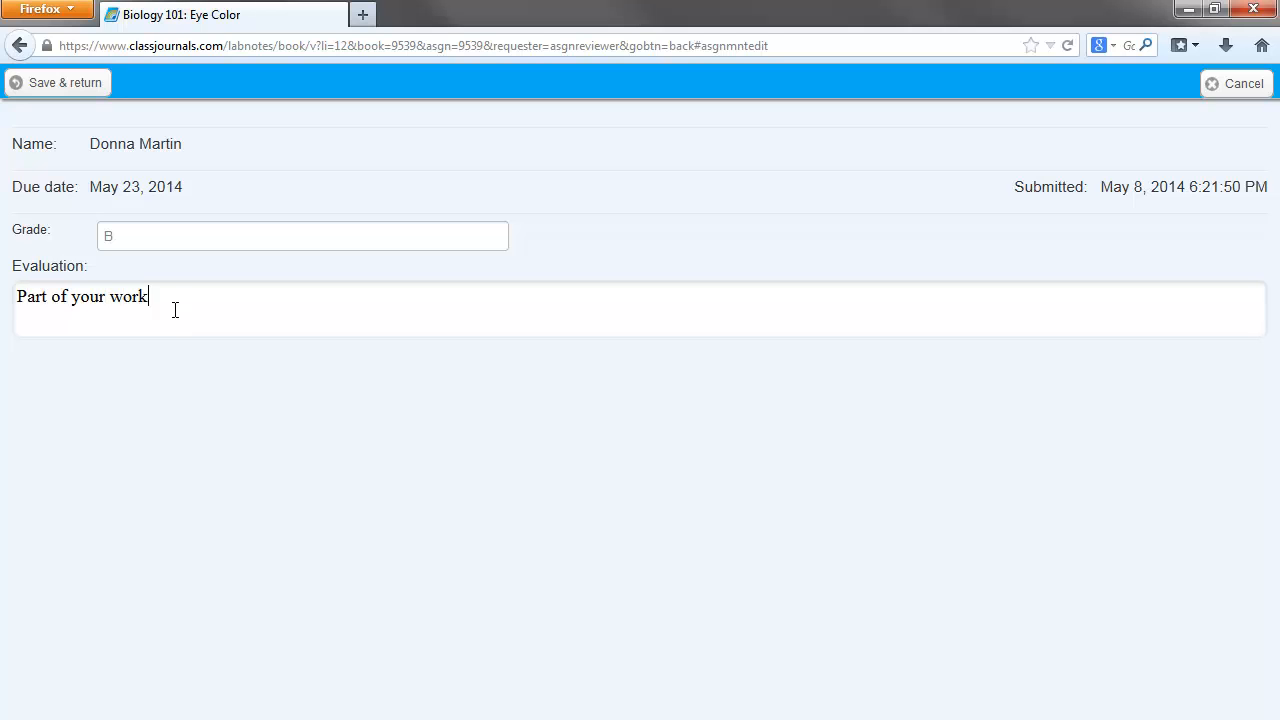
type("sheet was not correct.")
left_click(35, 85)
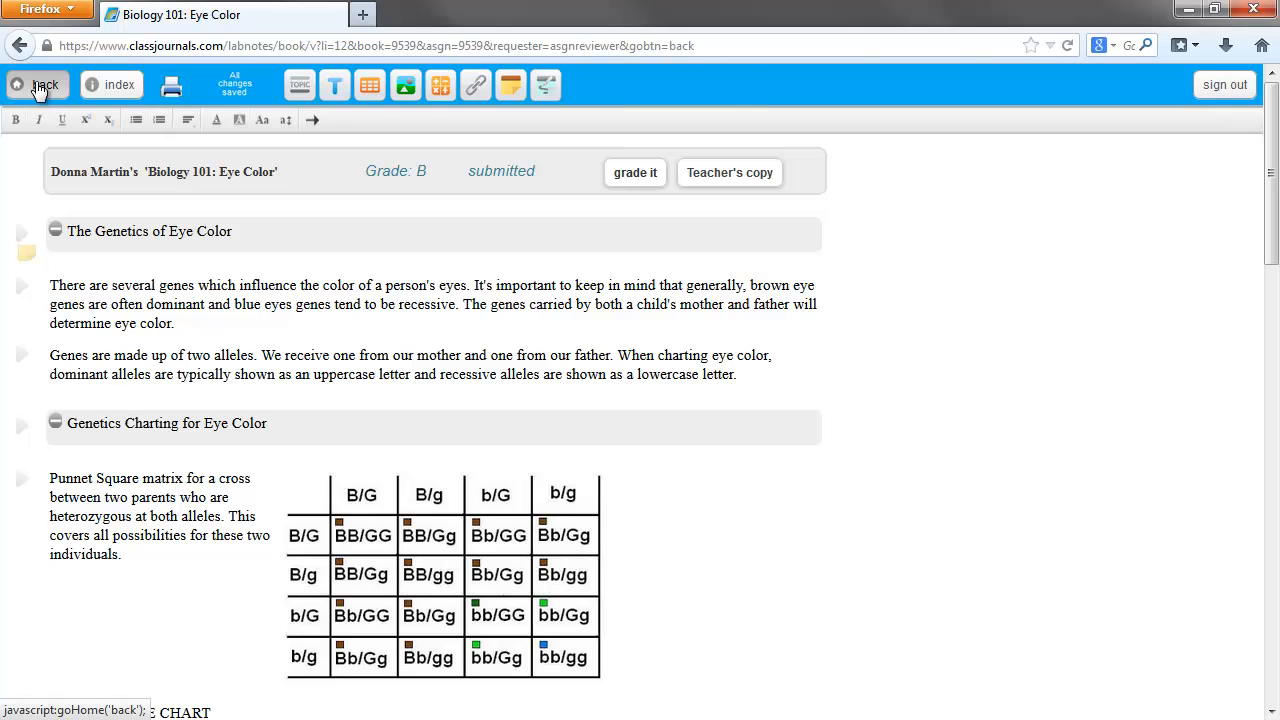
left_click(38, 88)
left_click(38, 88)
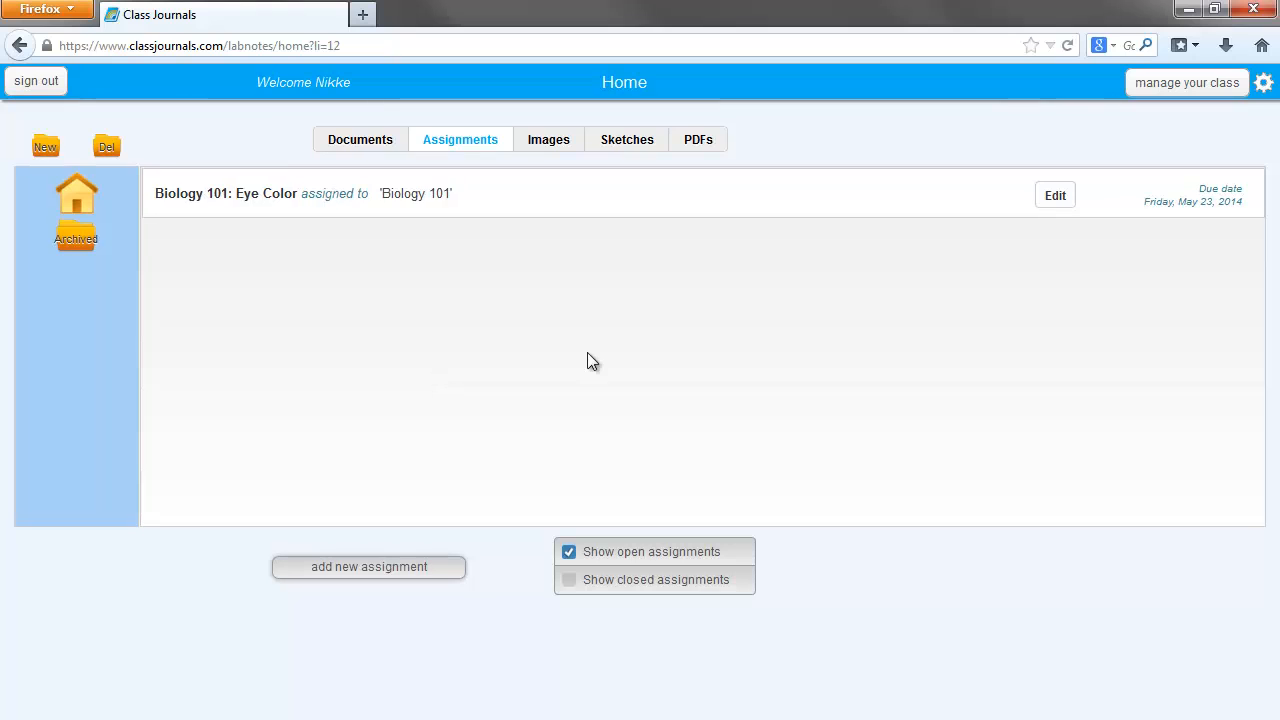
- View the editable content of the "Biology 101: Eye Color" assignment and return to the home page
left_click(1052, 200)
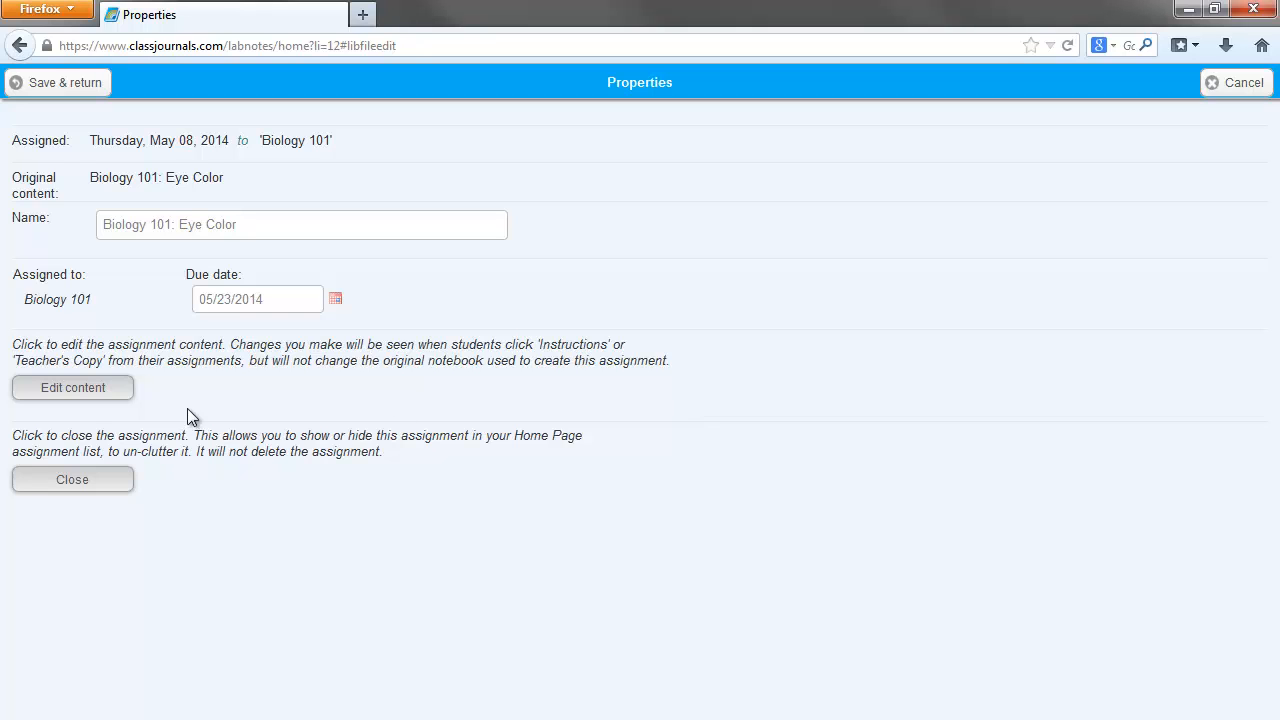
left_click(75, 389)
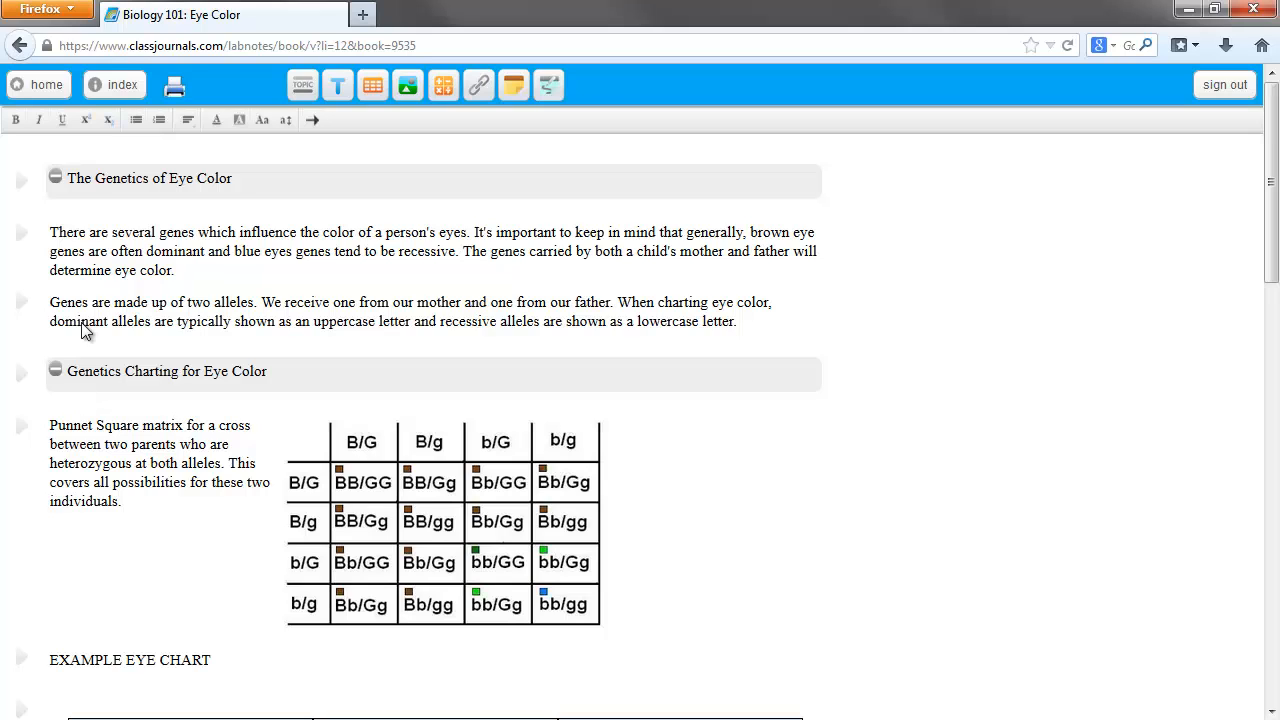
left_click(26, 86)
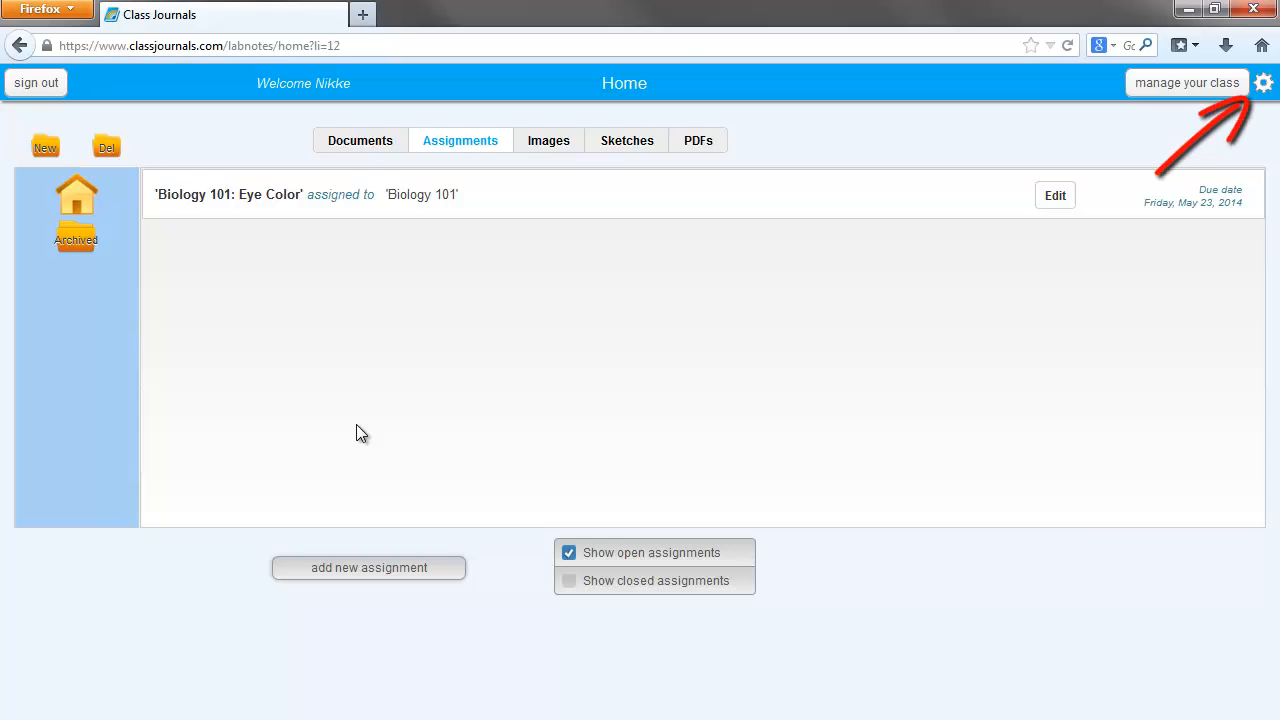
- Enable email notification for when a student submits an assignment
left_click(1265, 84)
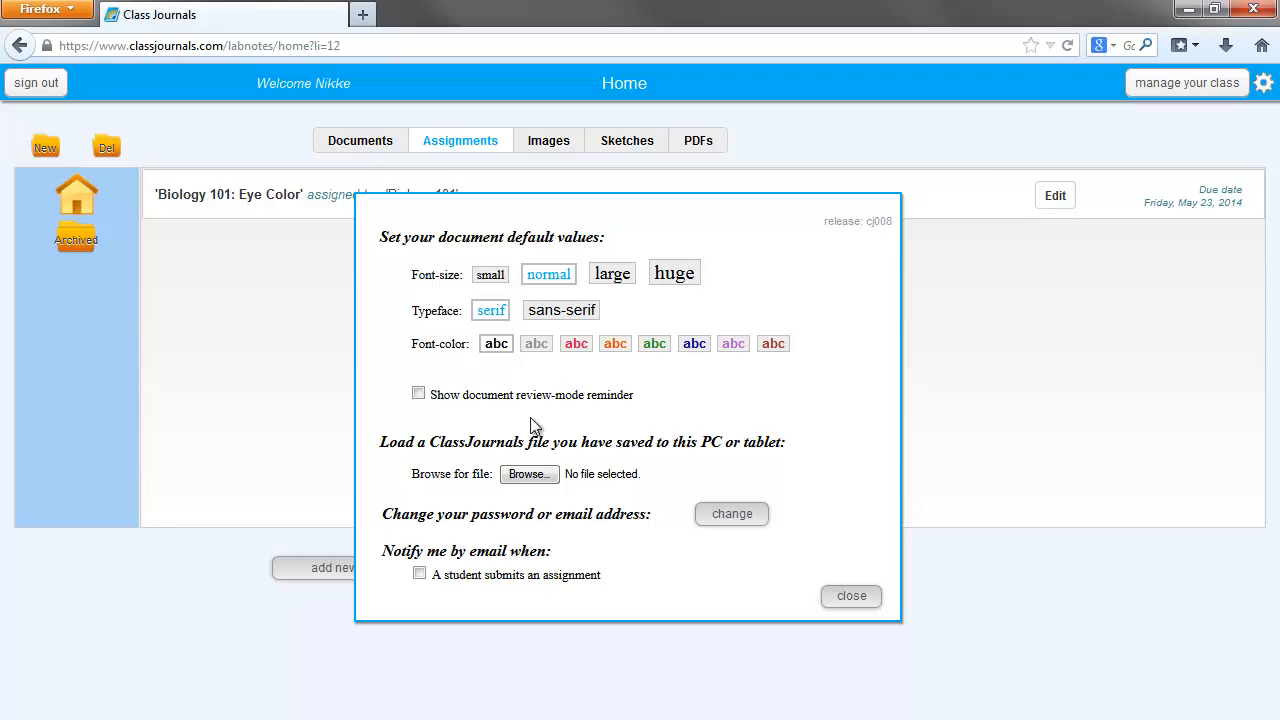
left_click(419, 574)
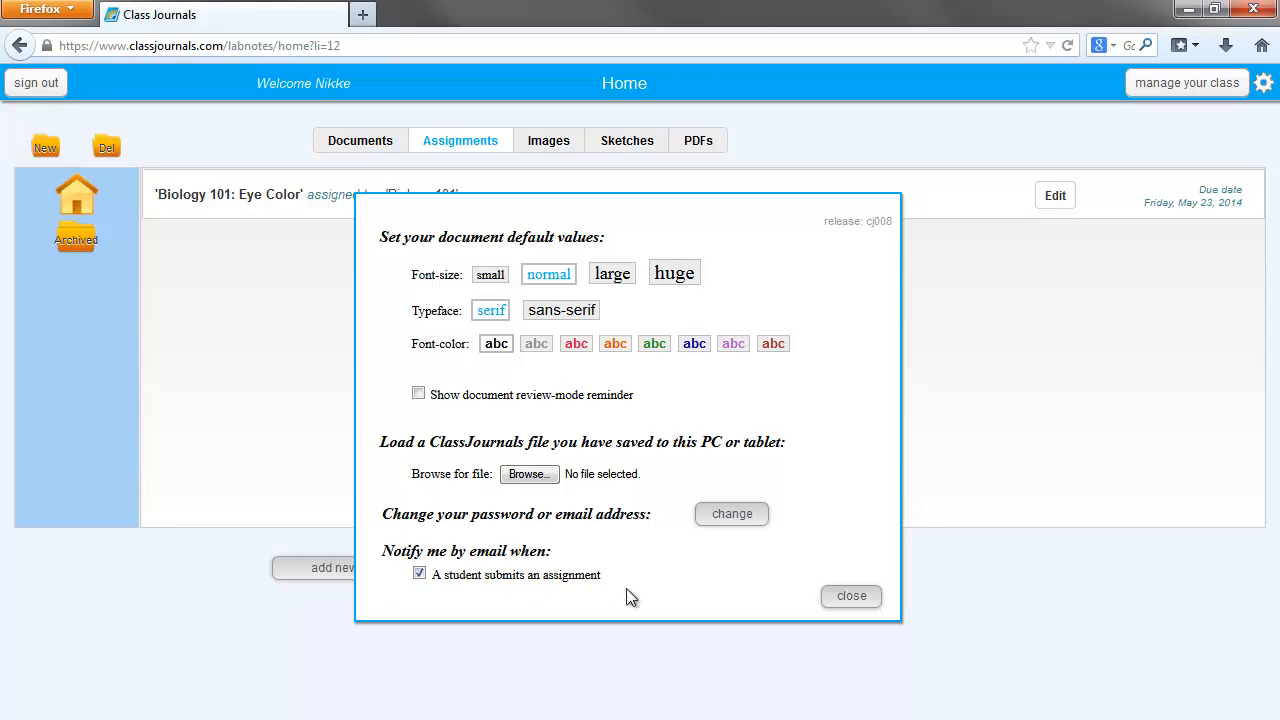
left_click(851, 597)
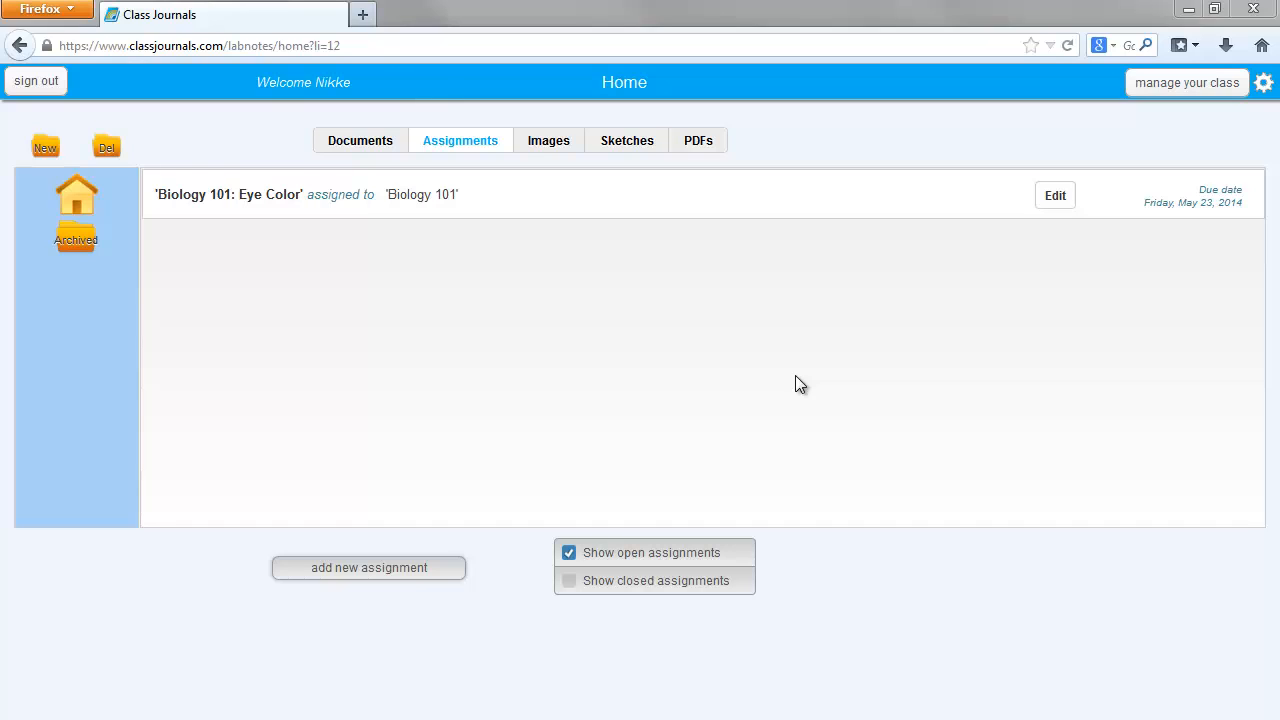
- Create a folder named Biology, move the "Biology 101: Eye Color" assignment into it, and open the folder
left_click(45, 147)
left_click(497, 409)
type("Biology")
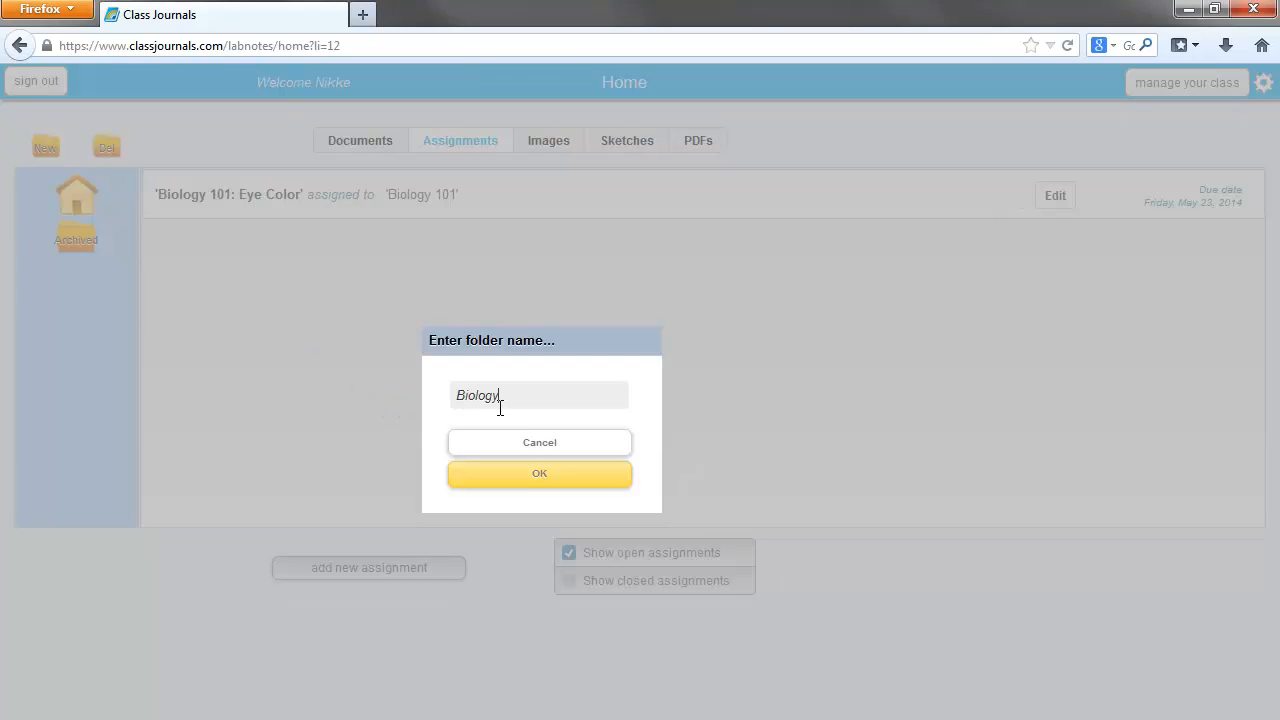
left_click(578, 478)
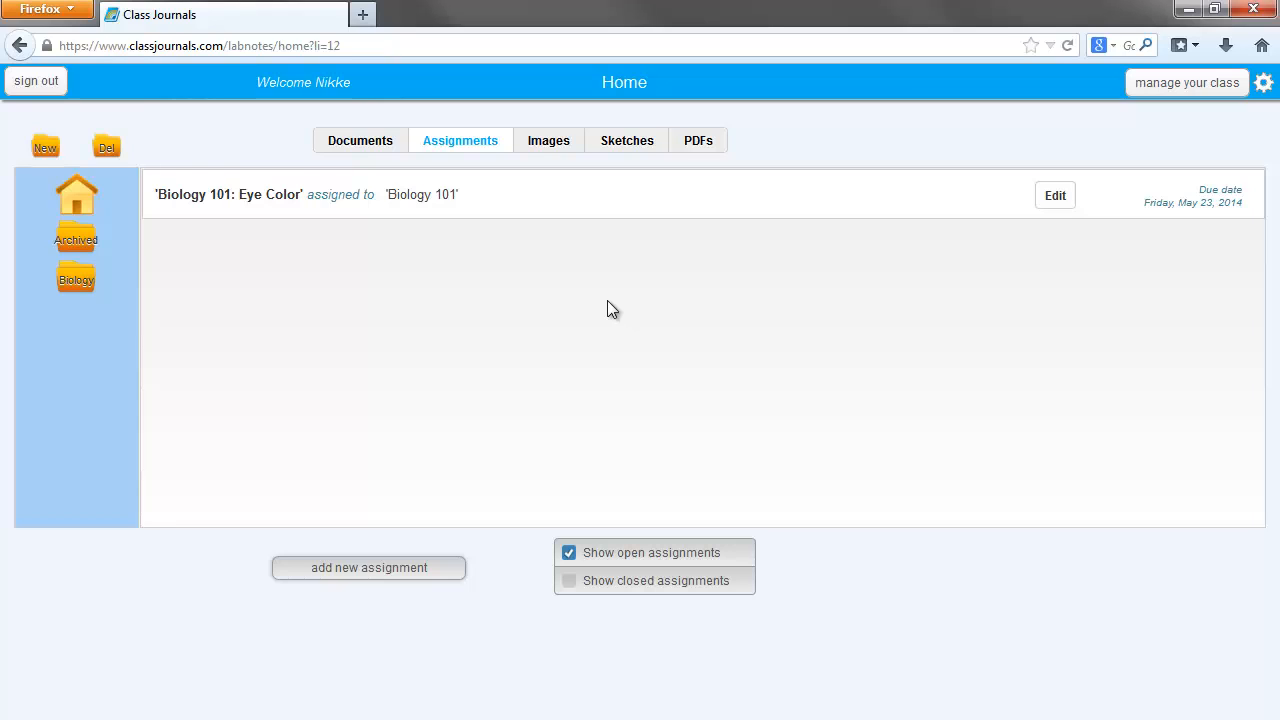
left_click_drag(590, 195, 315, 308)
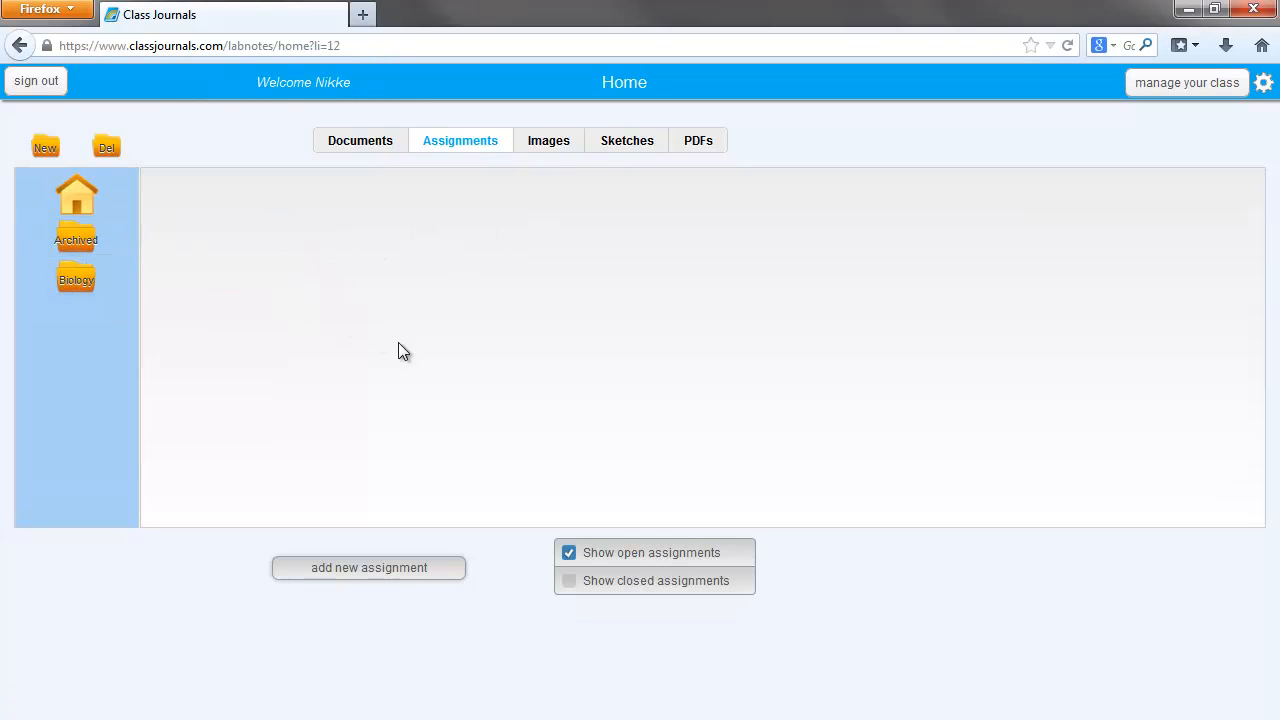
left_click(68, 280)
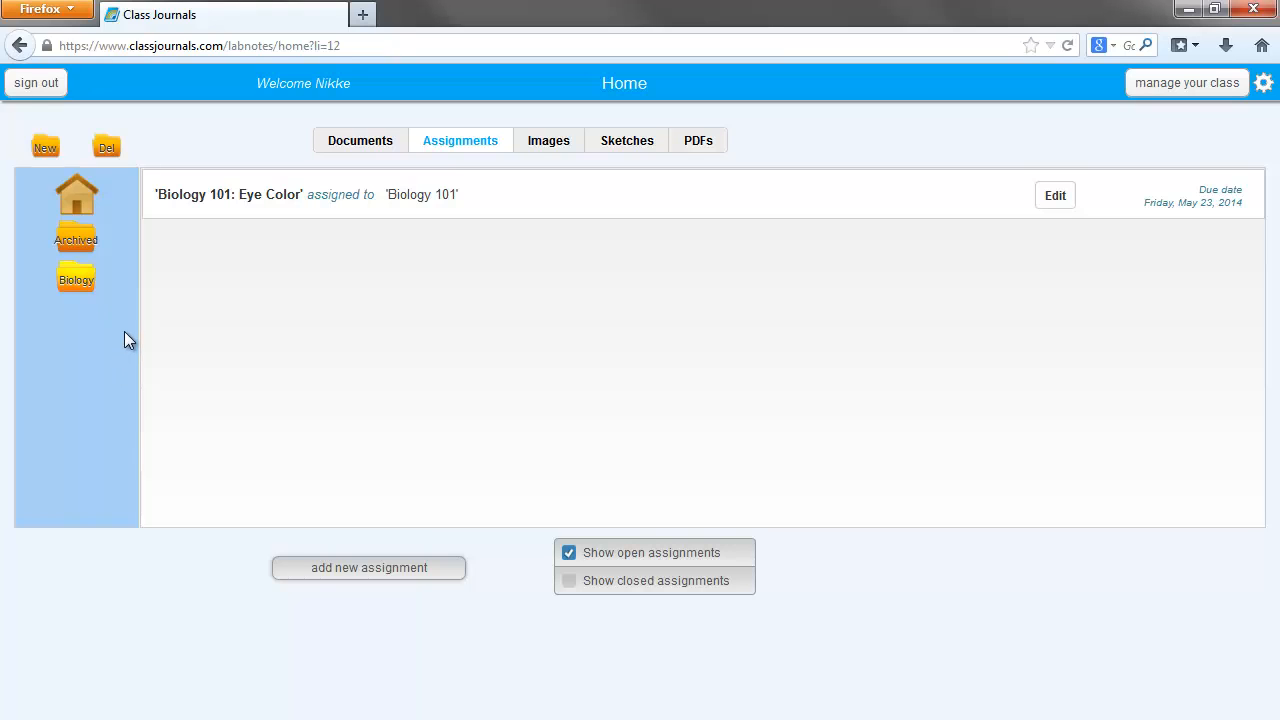
- Close the "Biology 101: Eye Color" assignment, save its properties, and show closed assignments in the list
left_click(1056, 196)
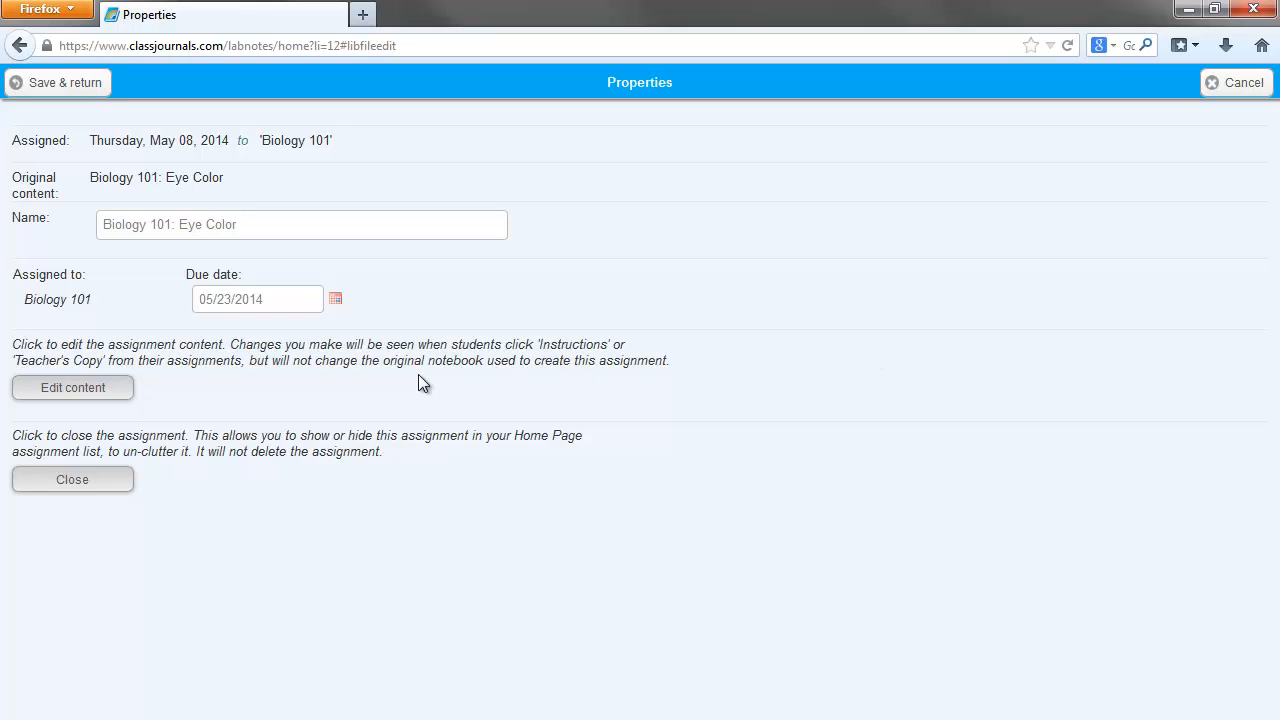
left_click(89, 480)
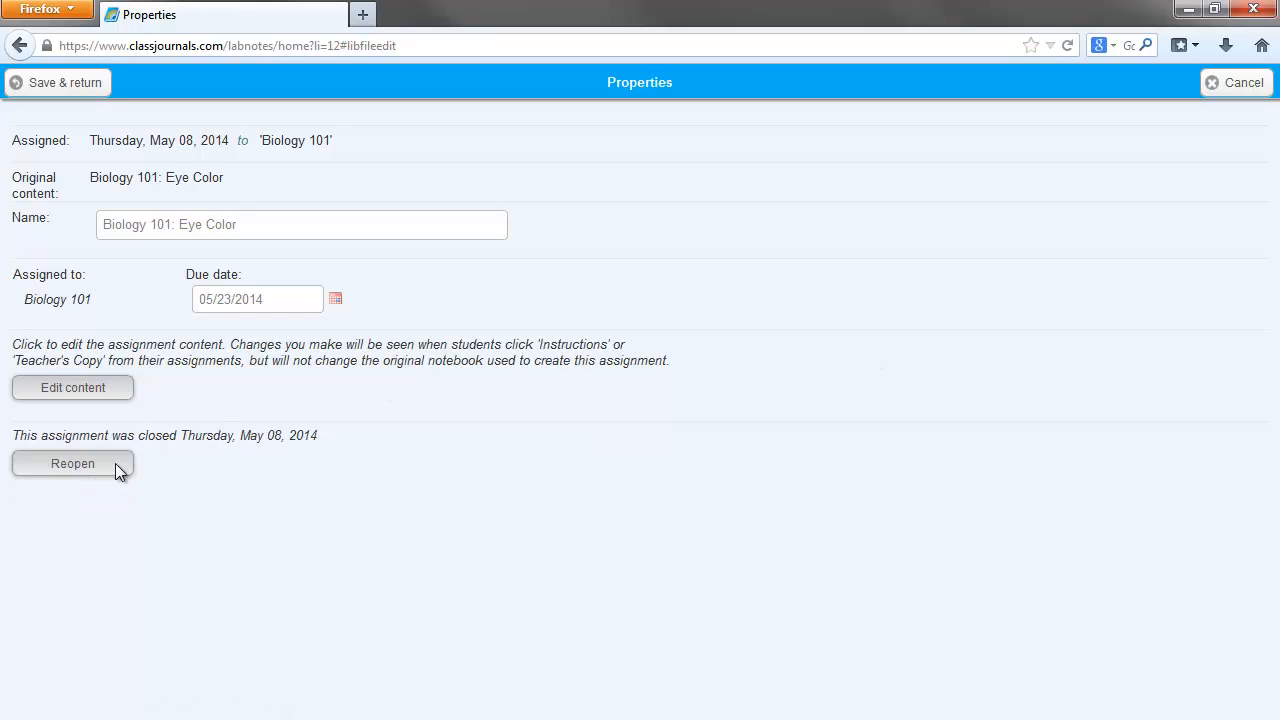
left_click(72, 84)
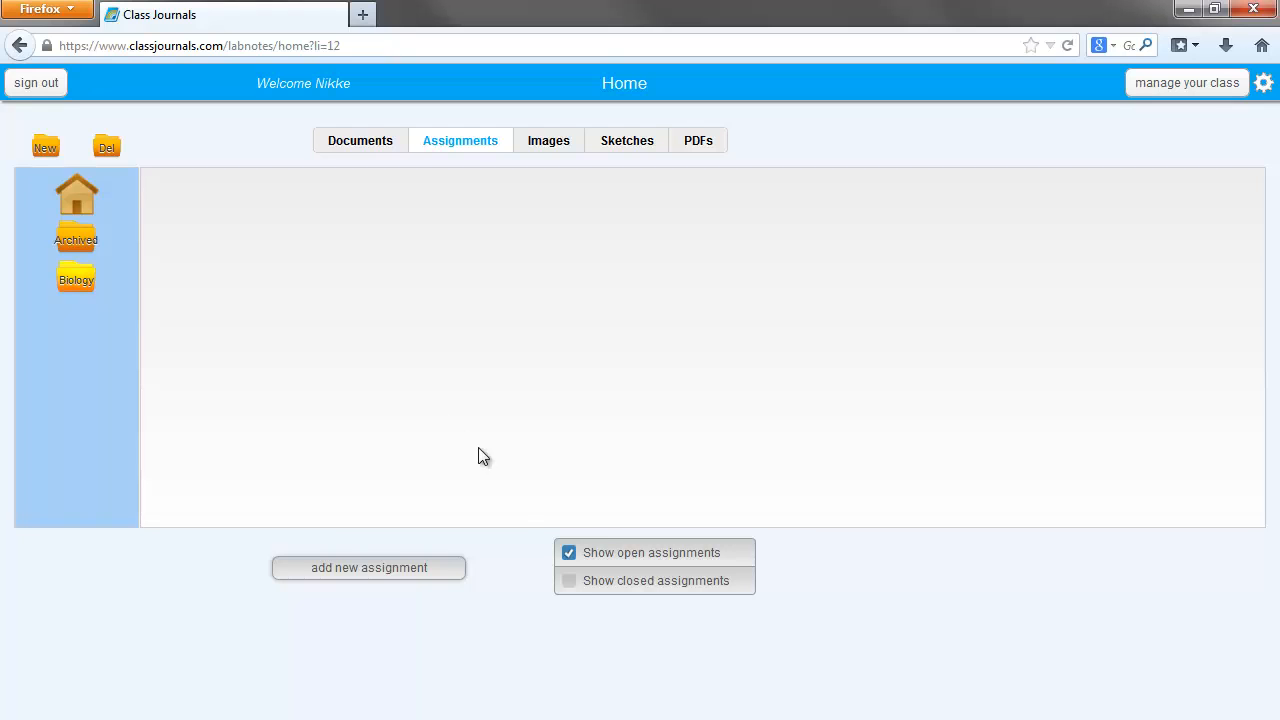
left_click(569, 582)
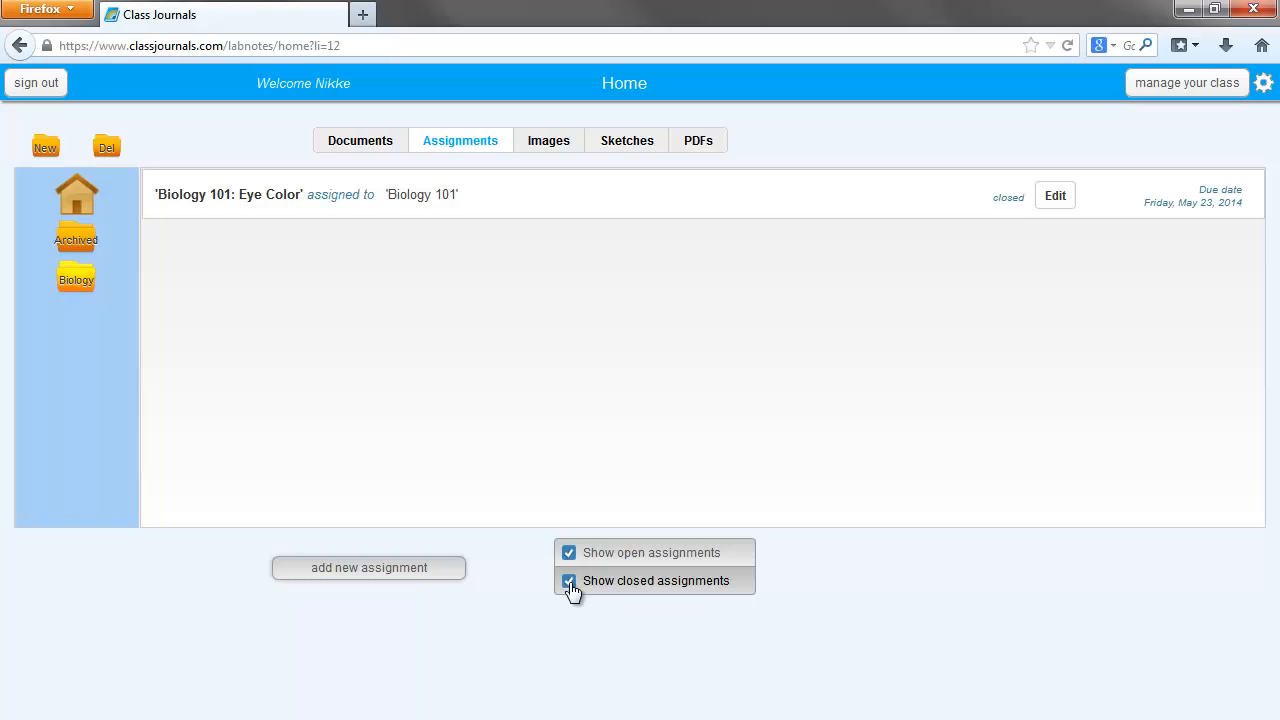